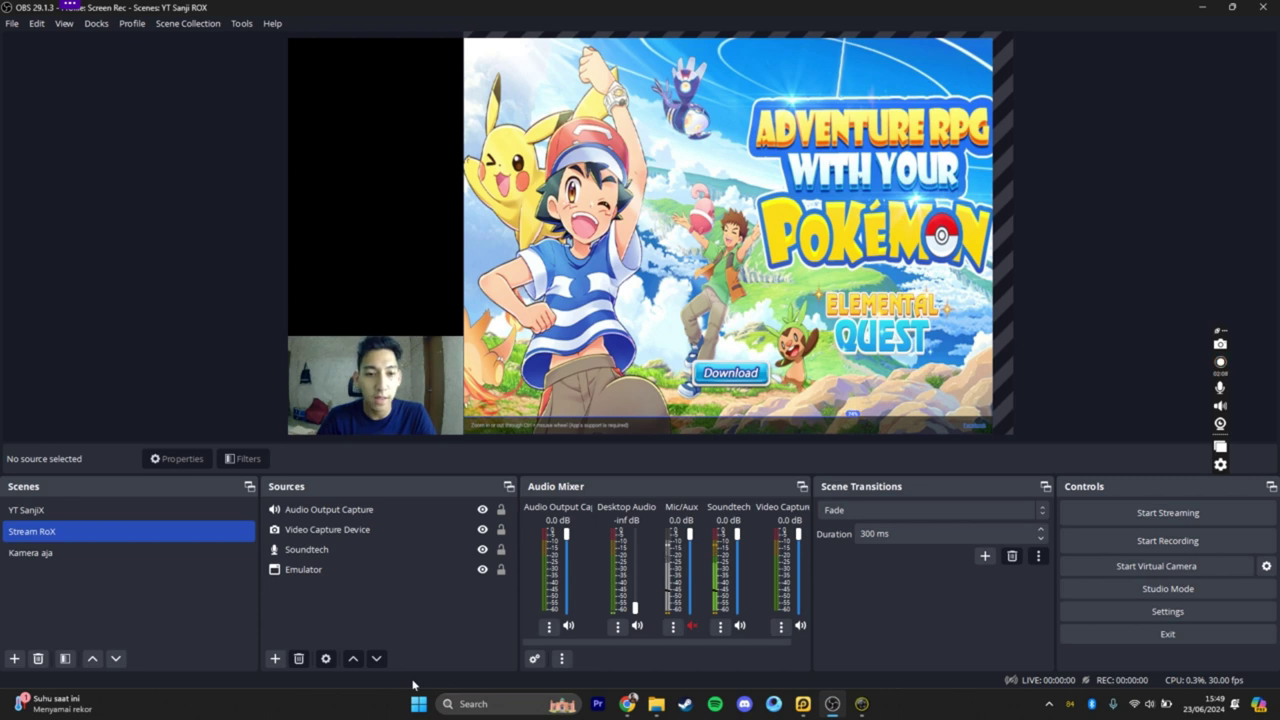
Step: Add the existing Image source to the Stream RoX scene
click(275, 658)
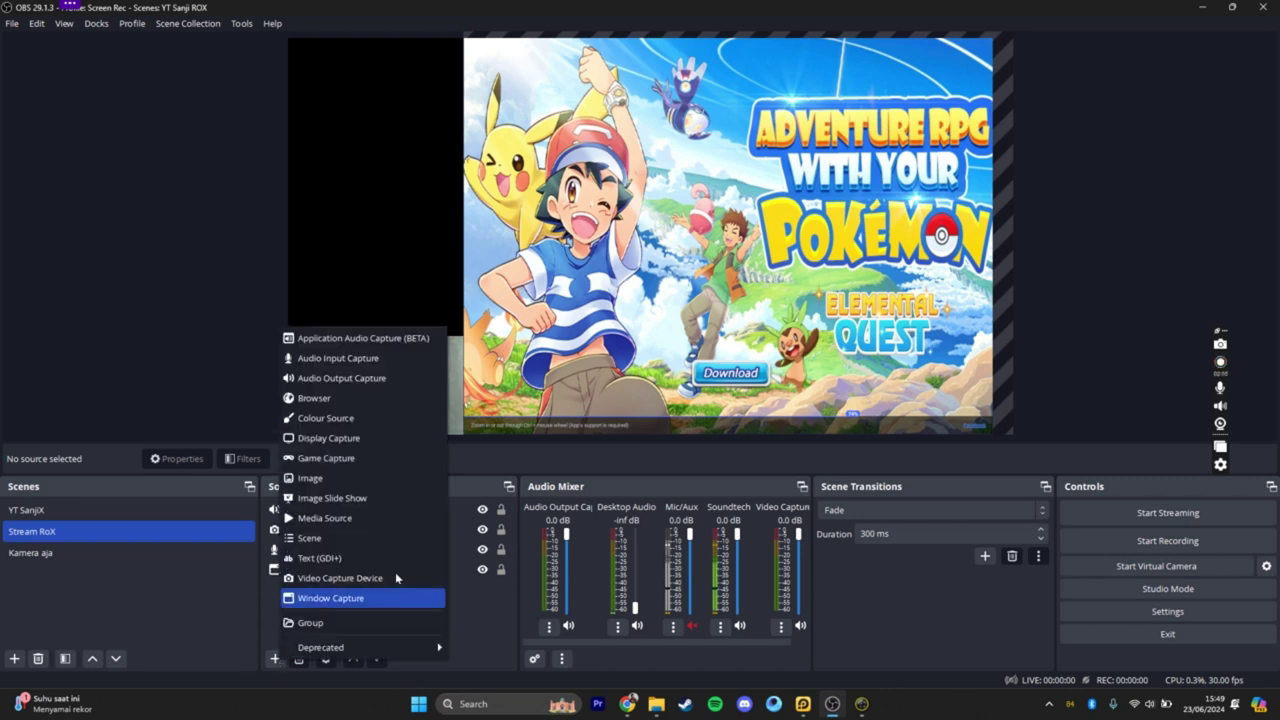
click(337, 482)
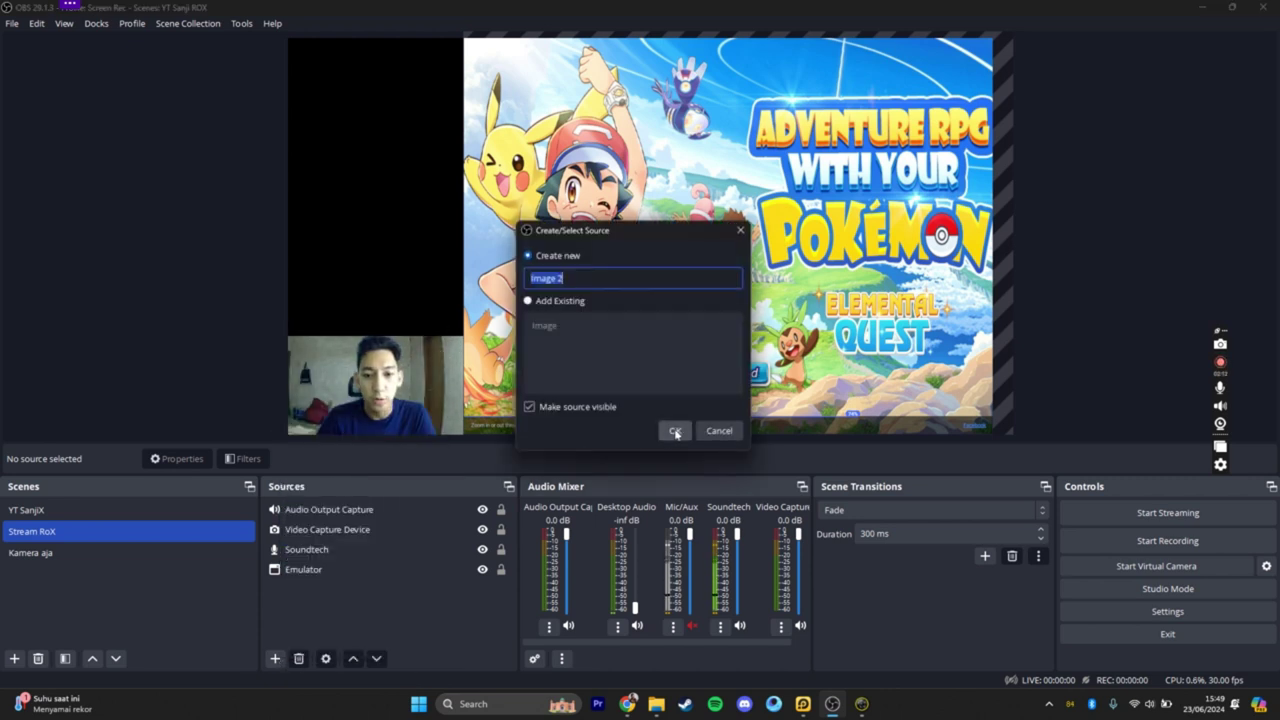
click(528, 300)
click(550, 326)
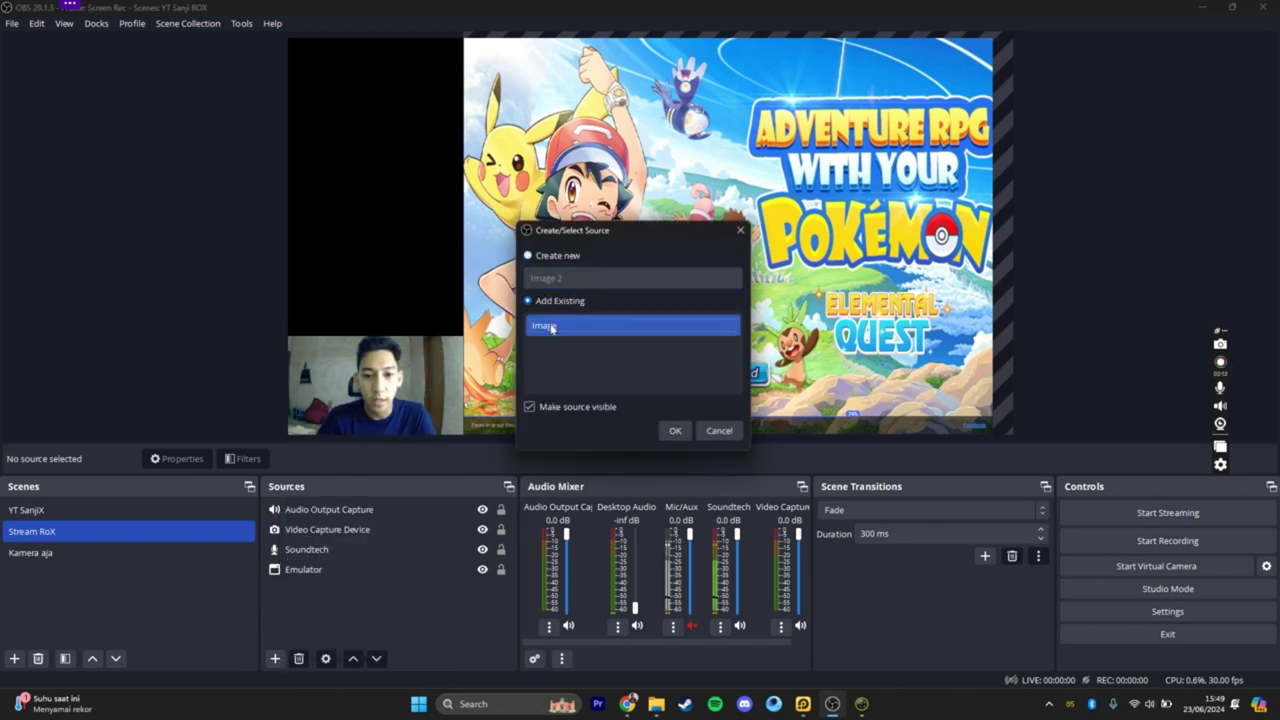
click(672, 430)
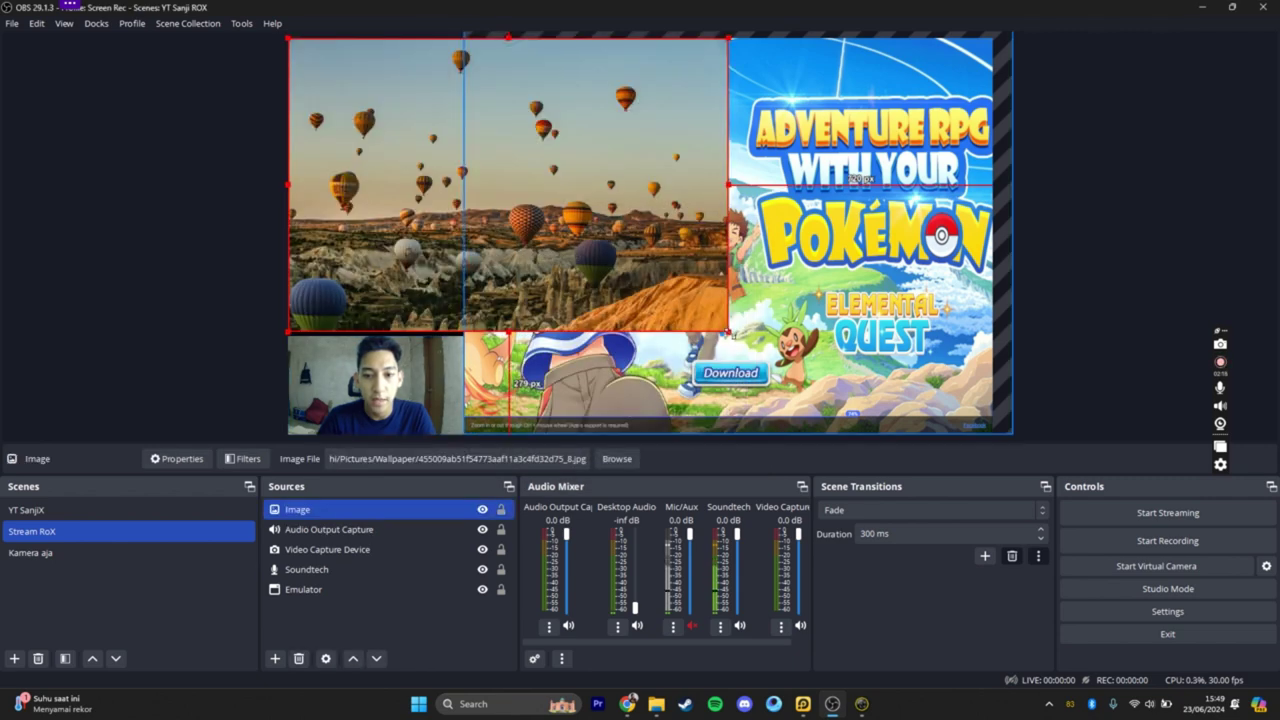
Step: Enlarge the balloon image to span the full canvas width and place it behind all other sources
drag(728, 333, 981, 413)
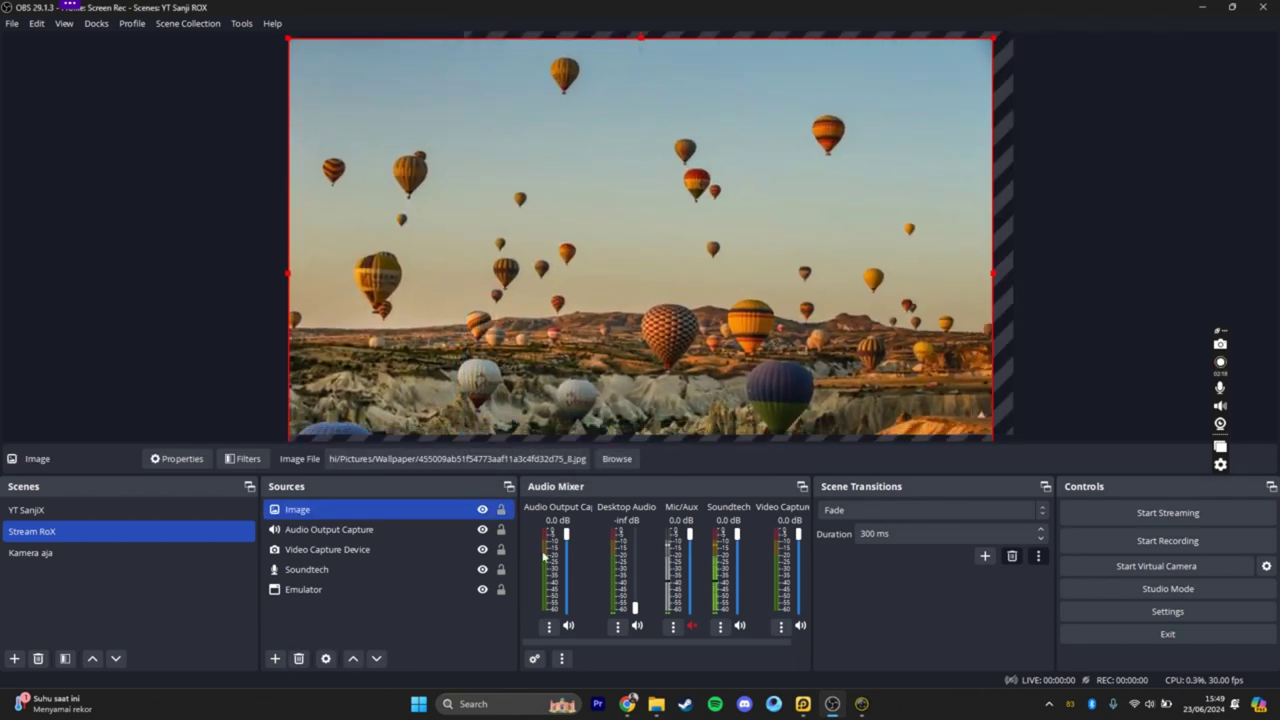
drag(303, 513, 303, 597)
click(206, 317)
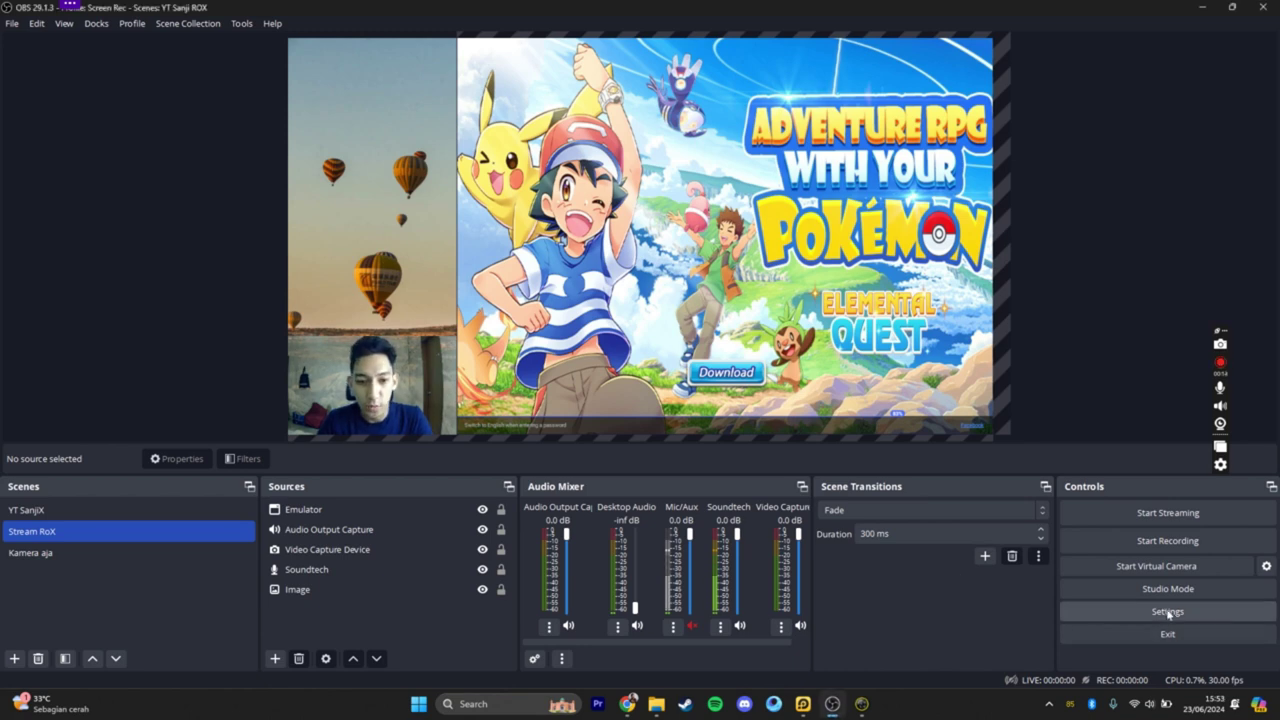
Step: Set the streaming service to YouTube - RTMPS and choose to connect with a stream key
click(1167, 612)
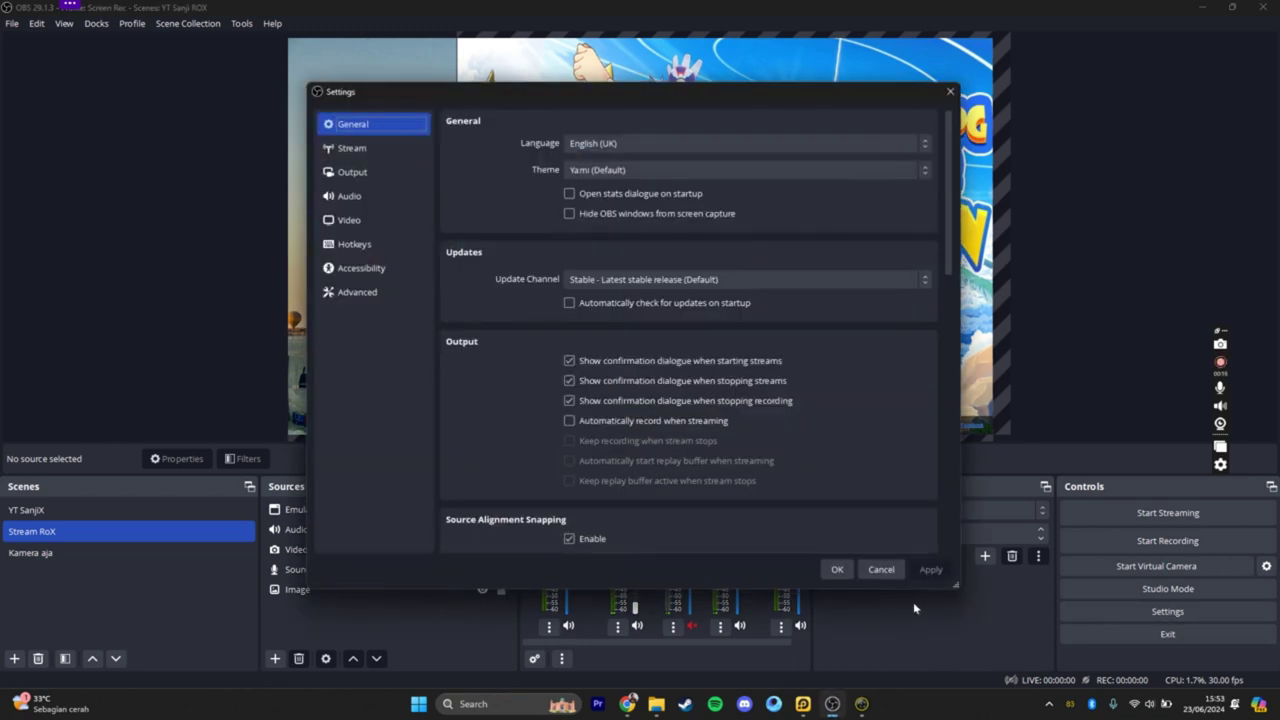
click(369, 152)
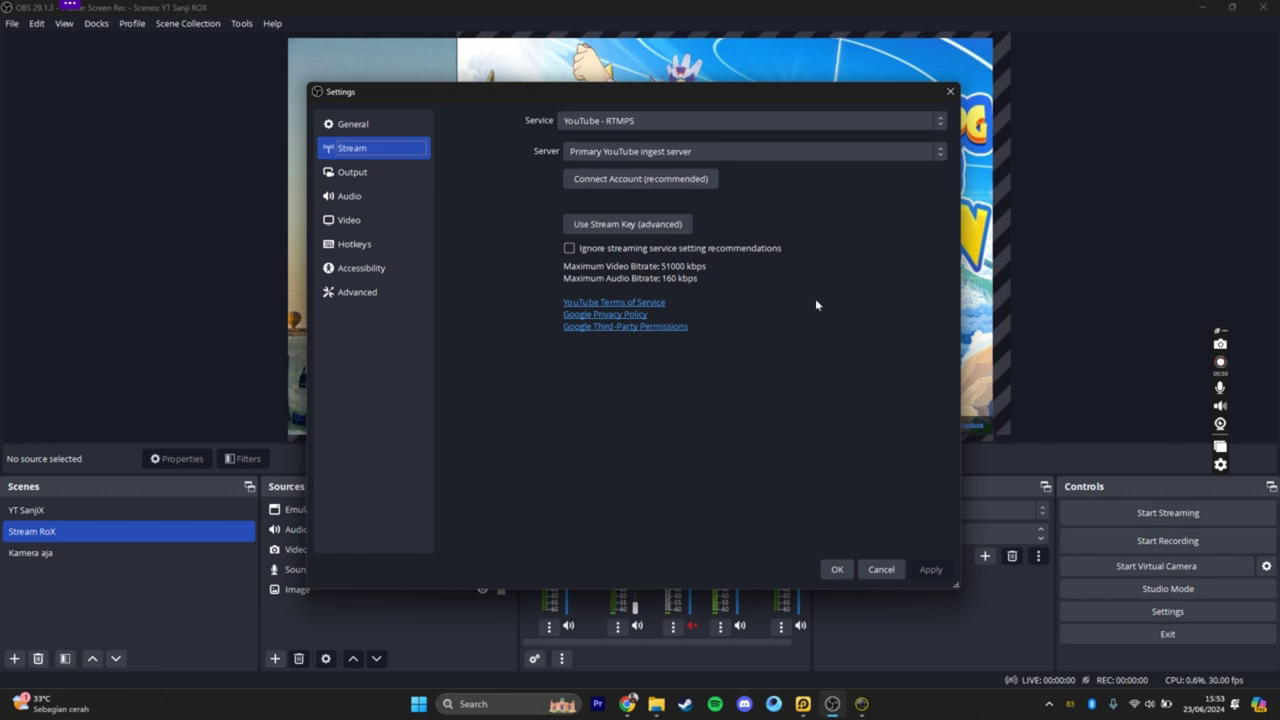
click(643, 123)
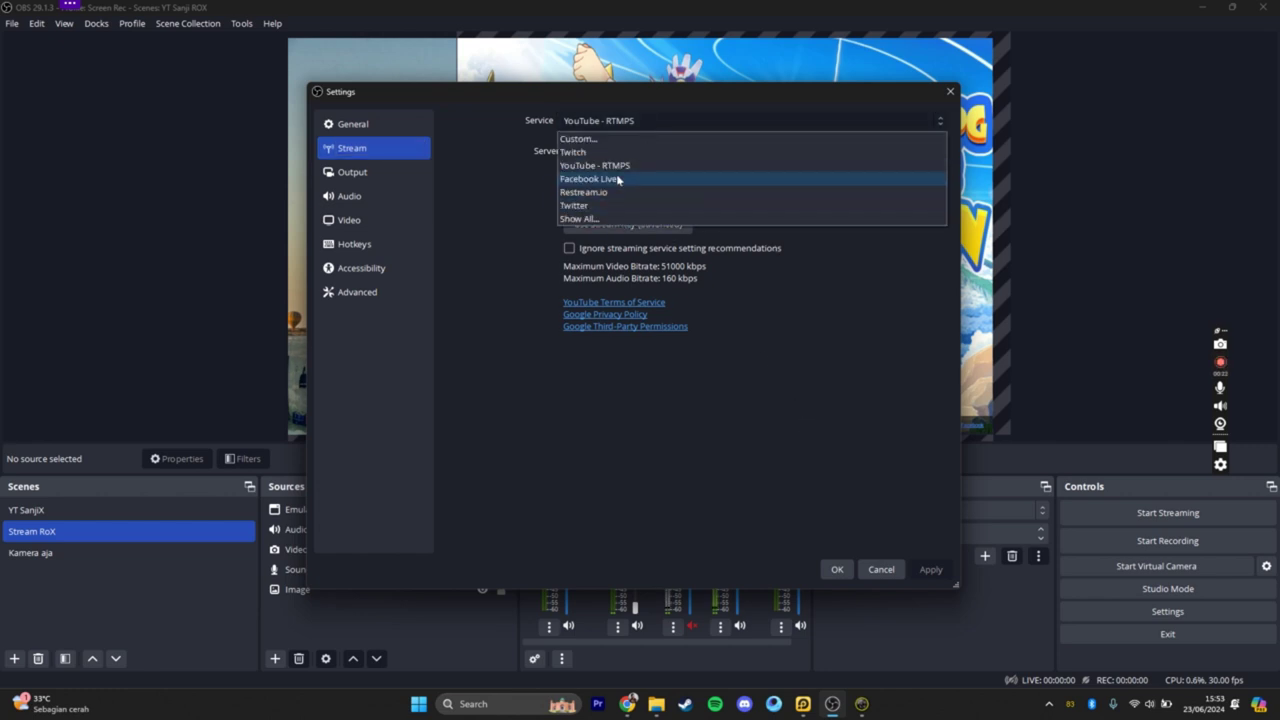
click(624, 167)
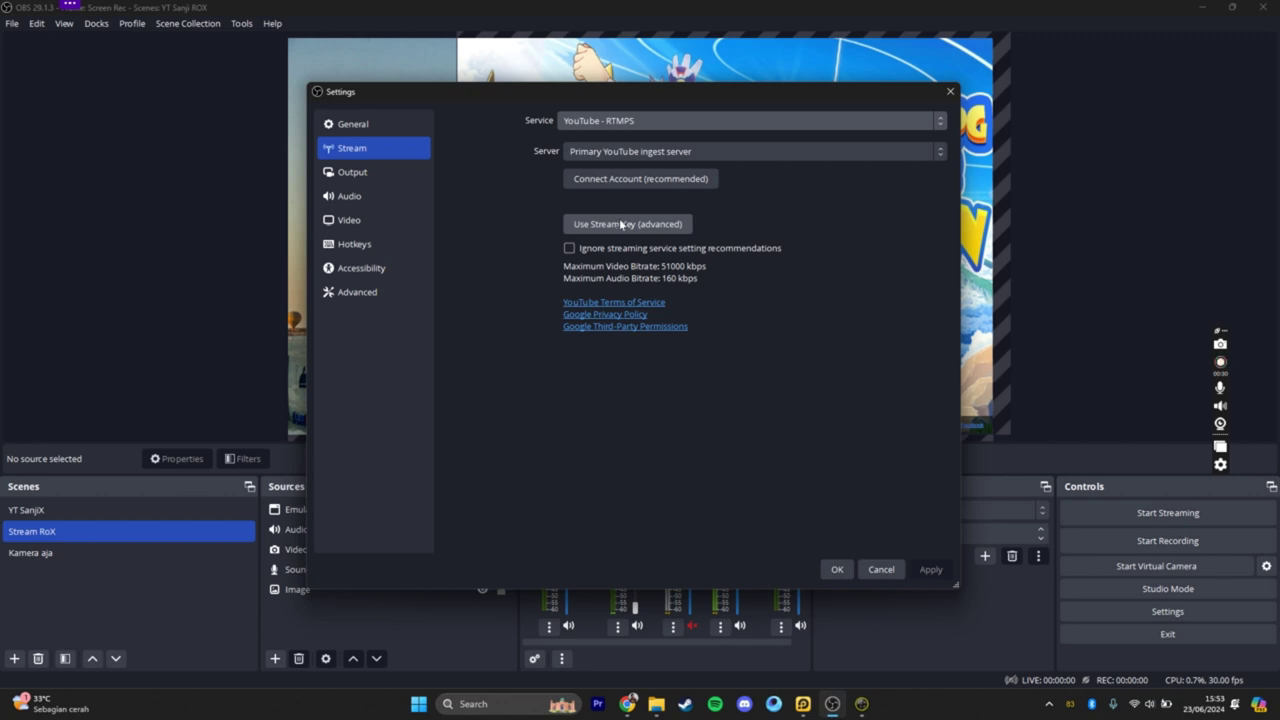
click(654, 227)
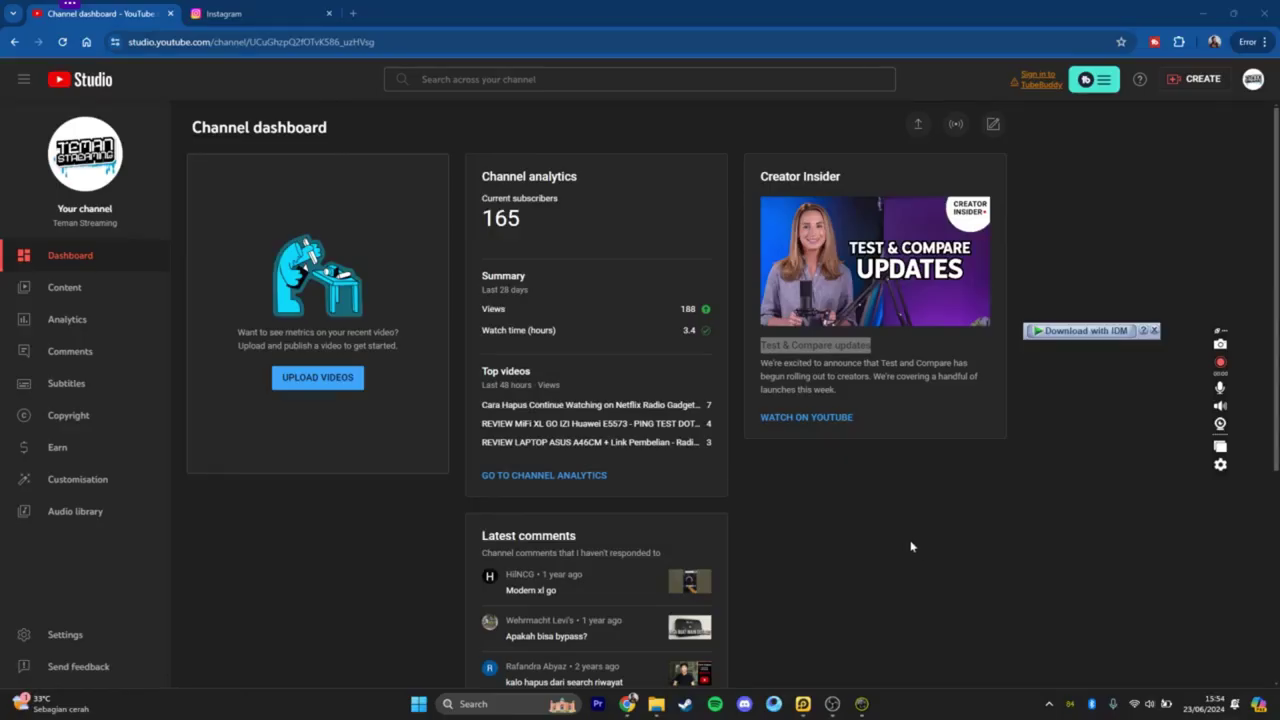
Step: In YouTube Studio, open the live streaming page and copy its default stream key
click(1194, 86)
click(1170, 128)
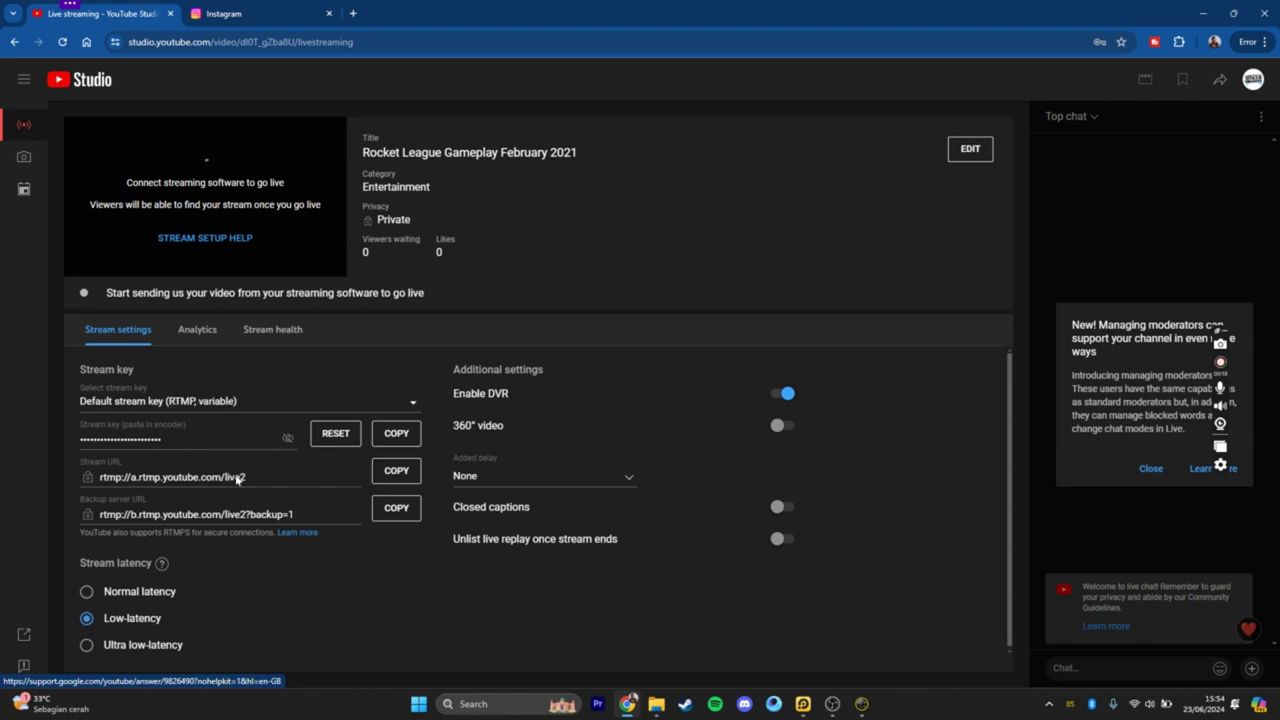
click(392, 440)
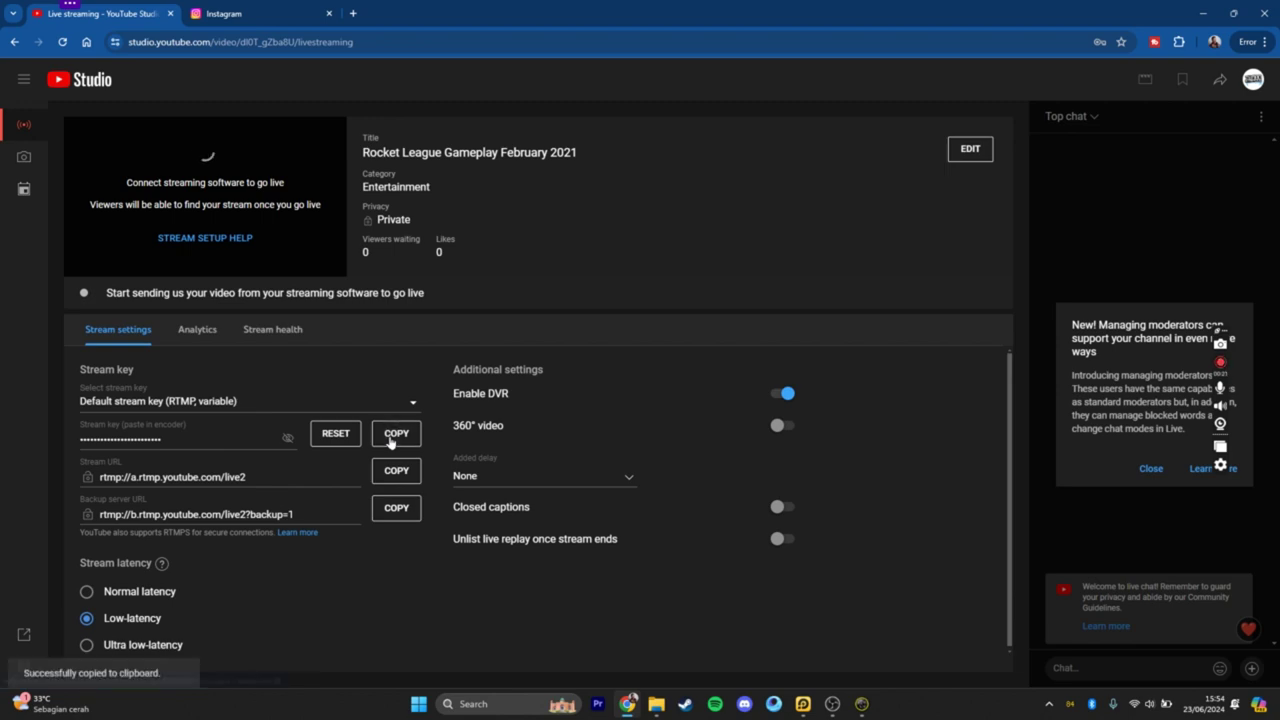
Step: Switch to OBS, replace the stream key in the stream settings with the copied one, and save the settings
click(834, 707)
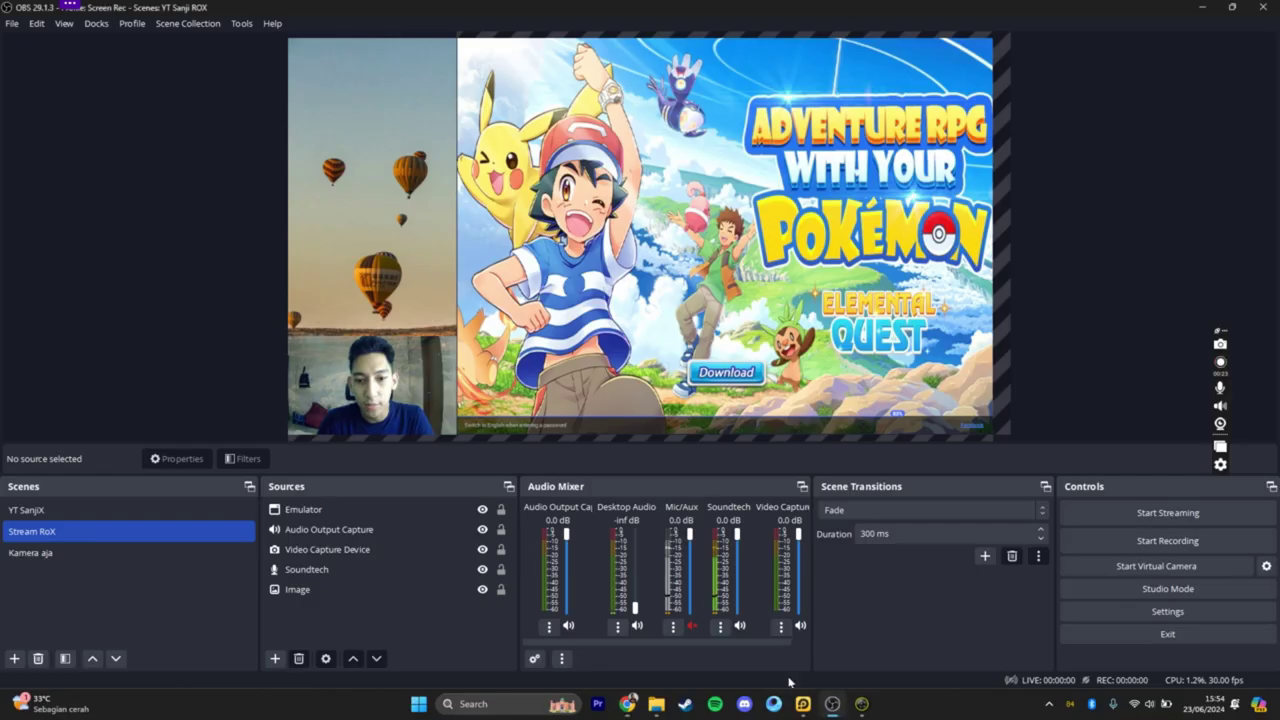
click(1170, 612)
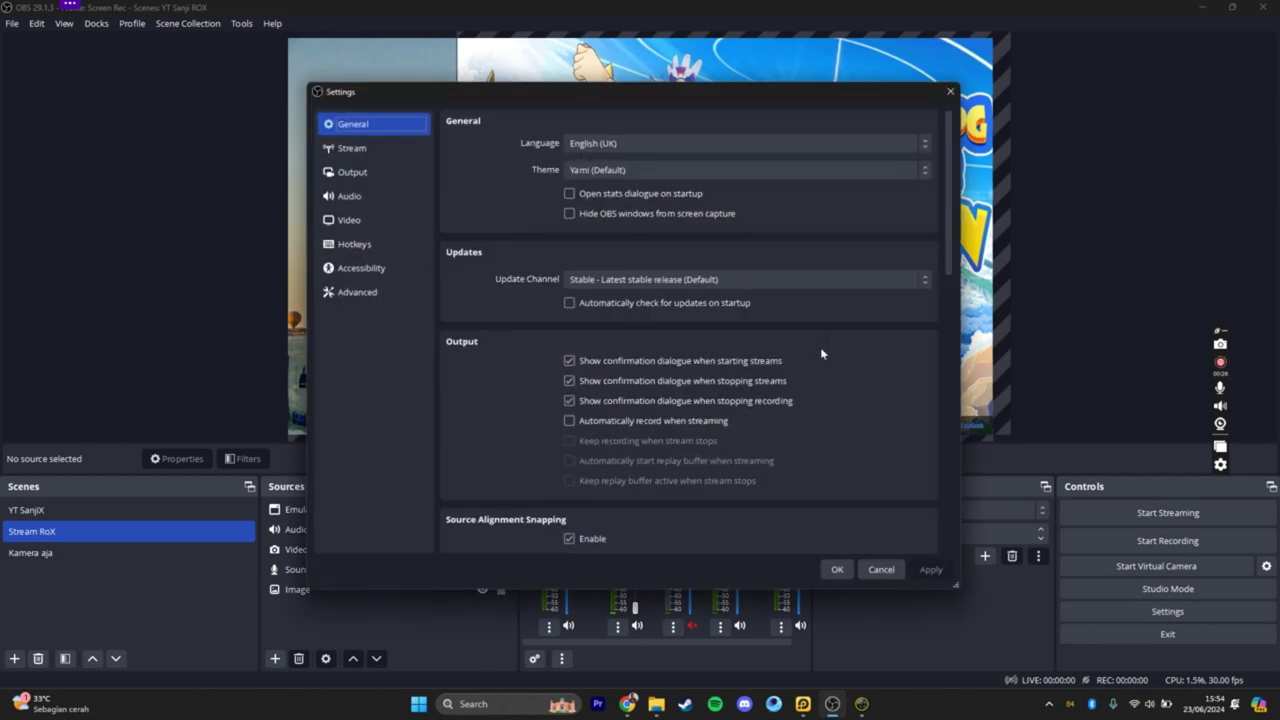
click(380, 152)
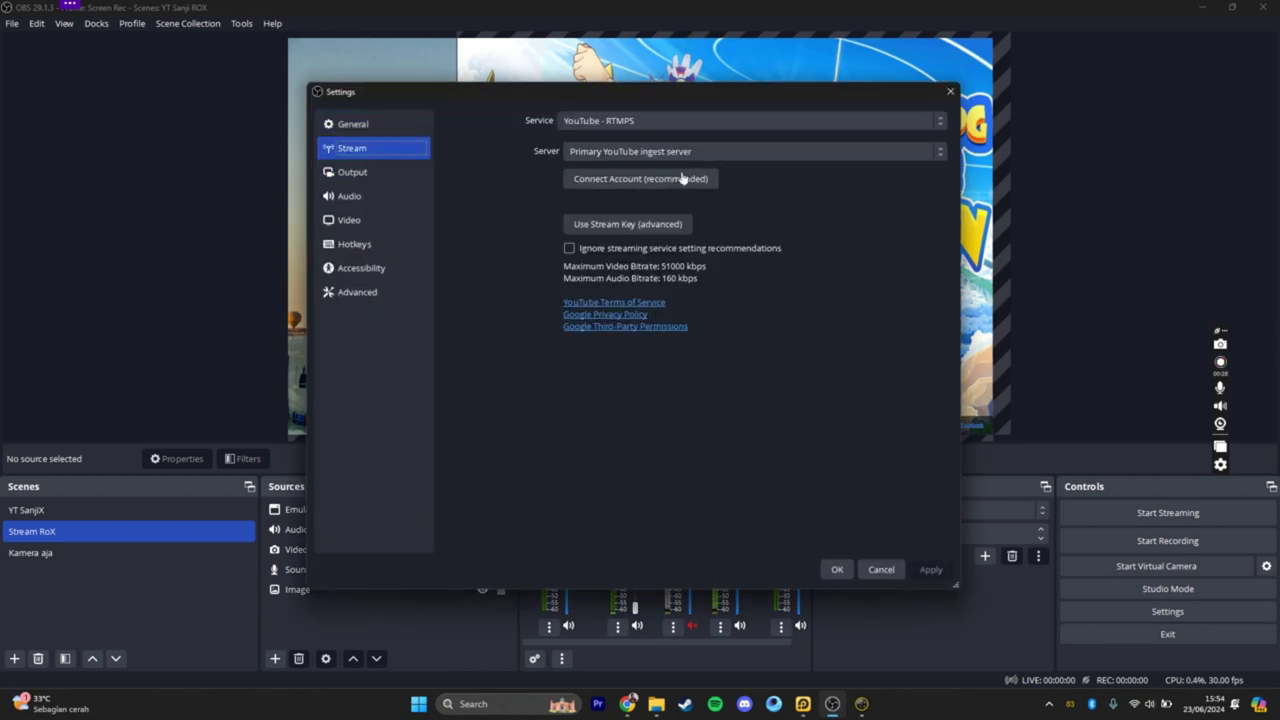
click(628, 226)
click(758, 181)
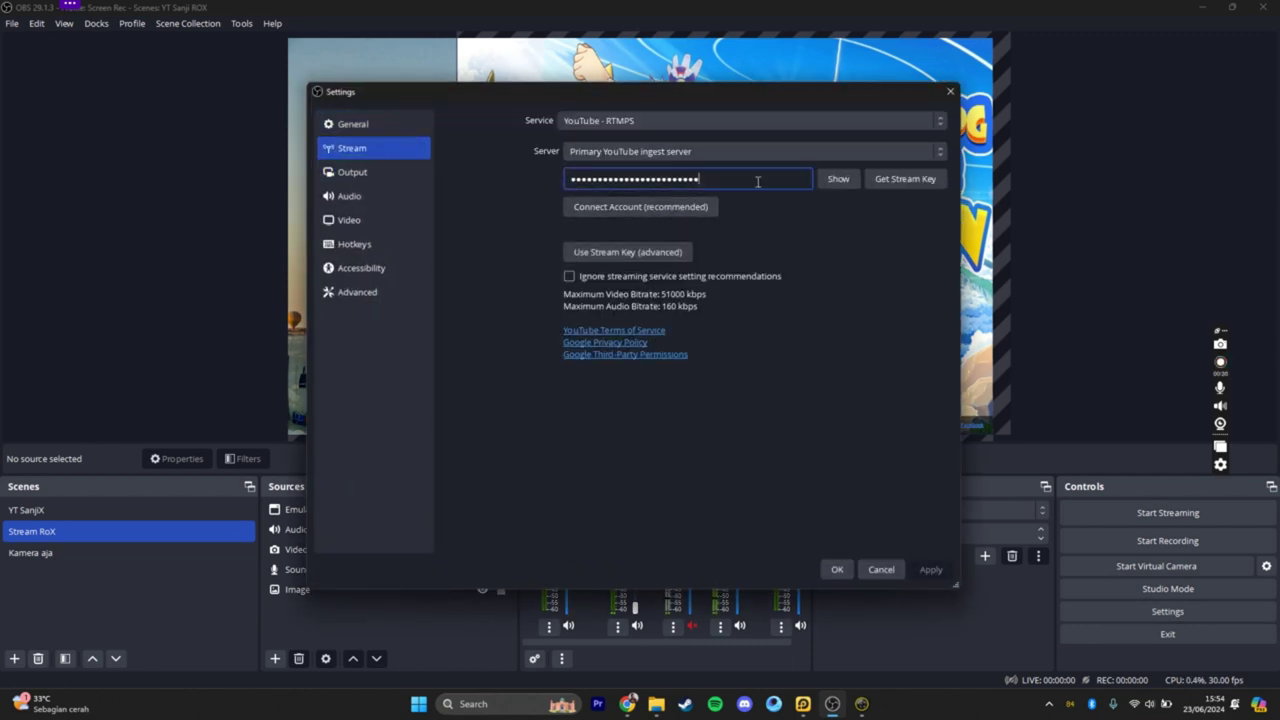
key(ctrl+a)
key(BackSpace)
key(ctrl+v)
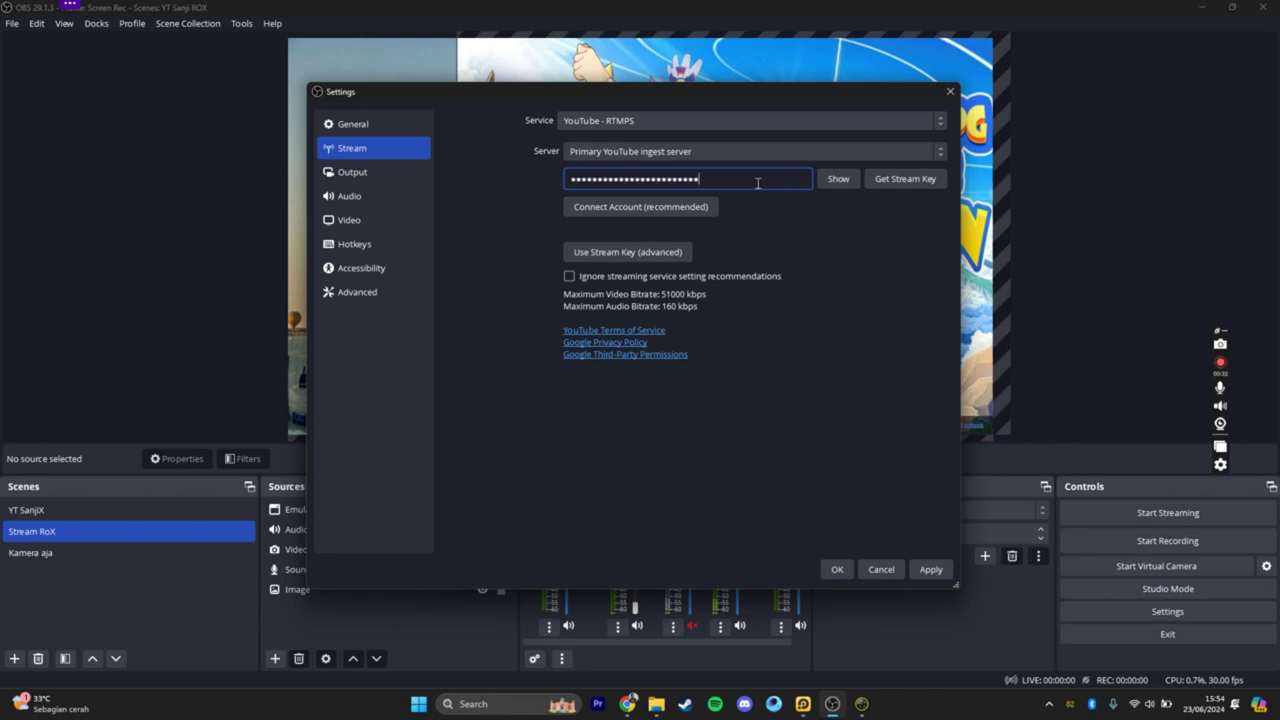
click(835, 569)
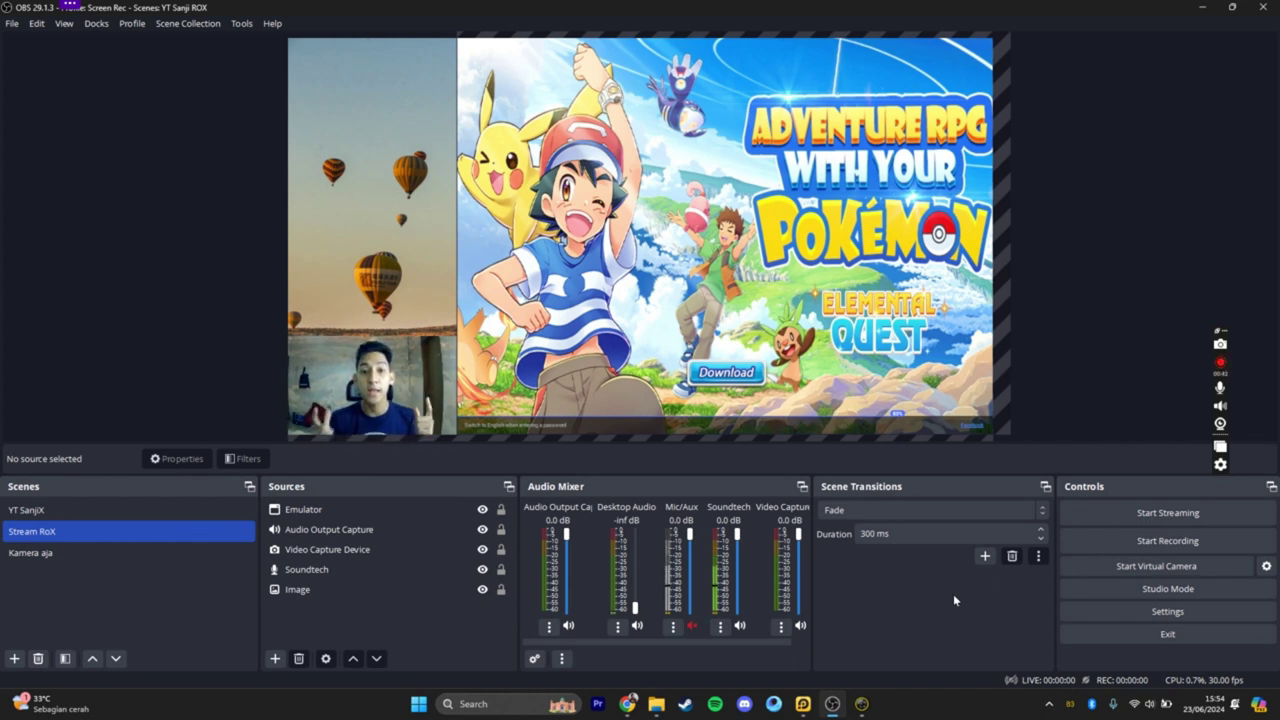
Step: Switch to YouTube Studio in Chrome and change the stream's title to "ROX - Endless Tower Party -3"
click(627, 704)
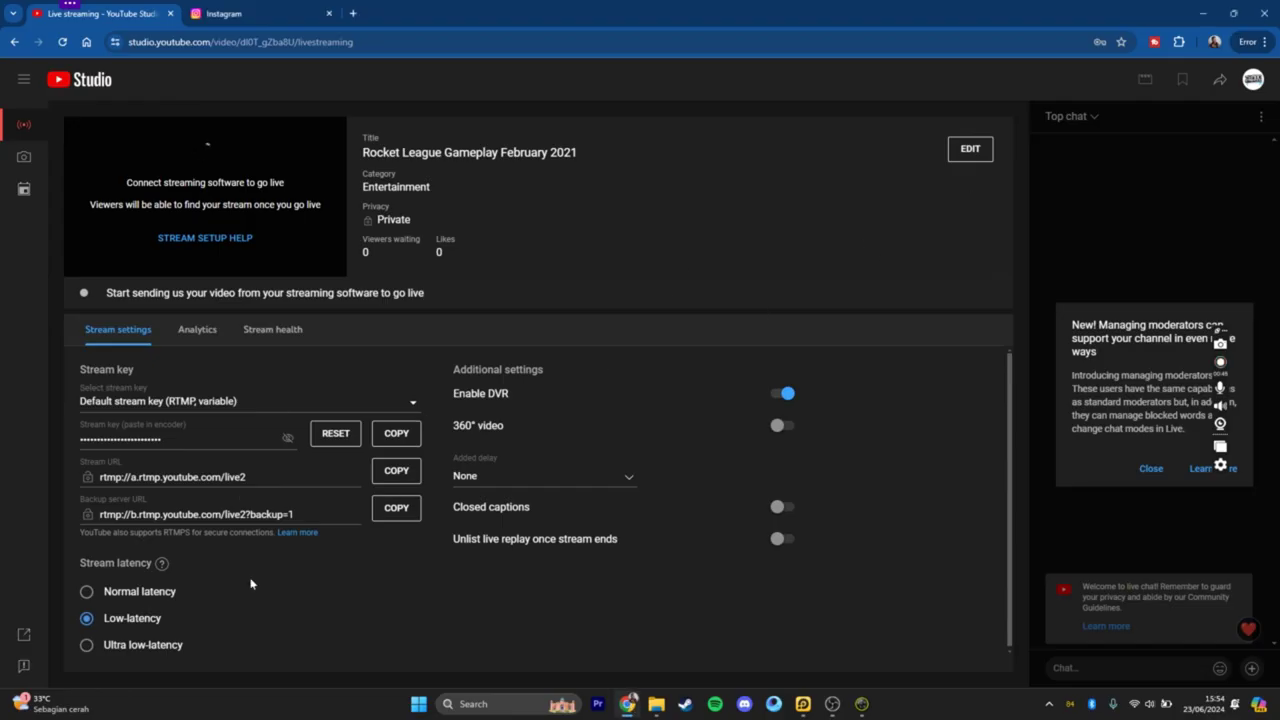
click(962, 152)
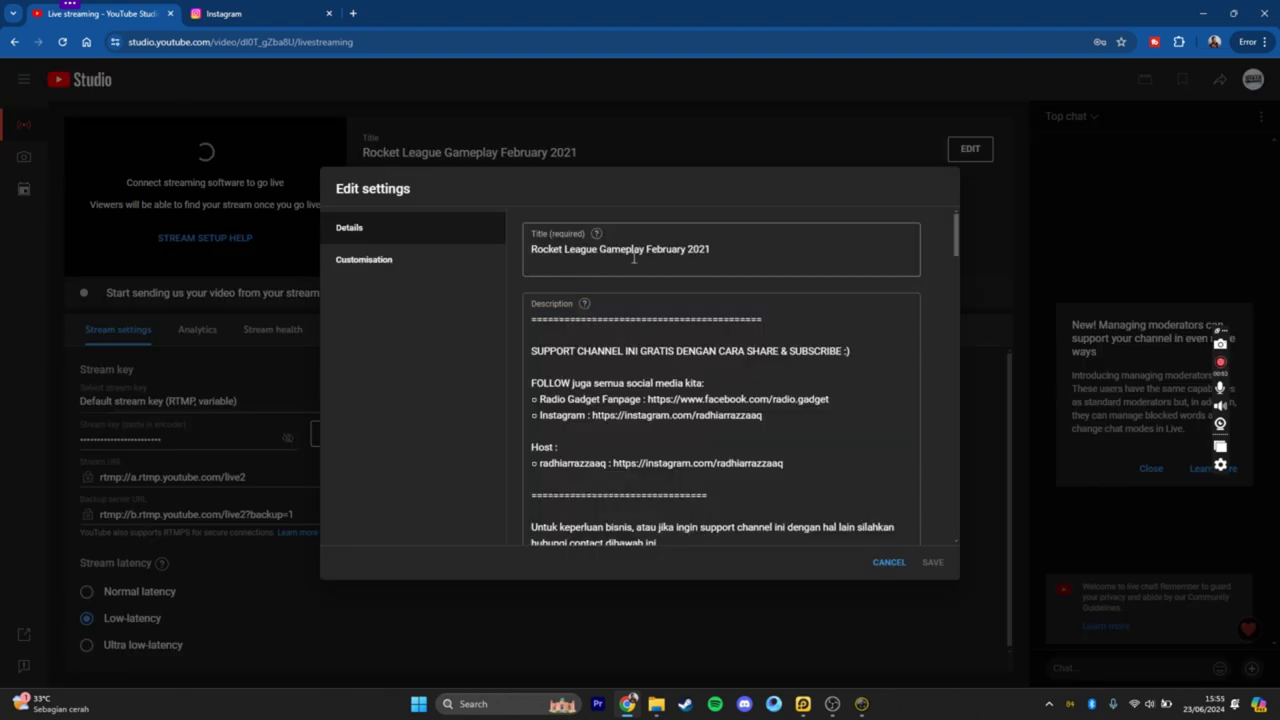
click(730, 251)
key(ctrl+a)
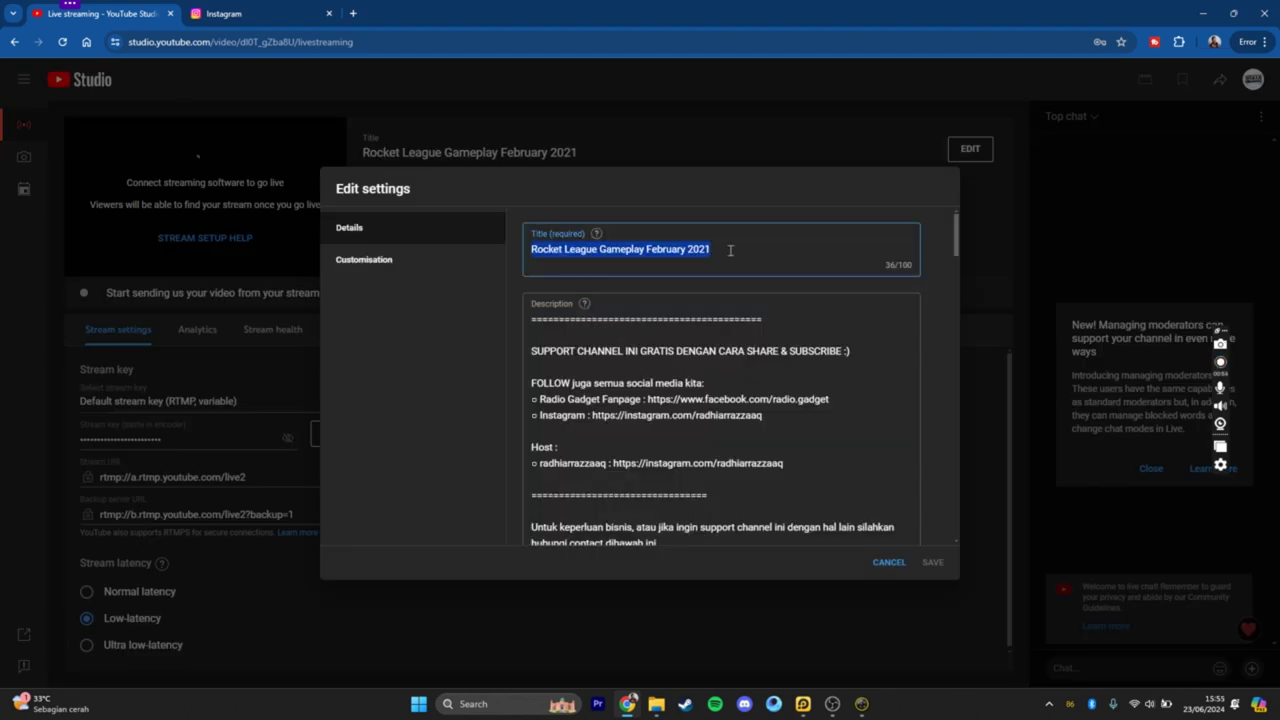
text(ROX)
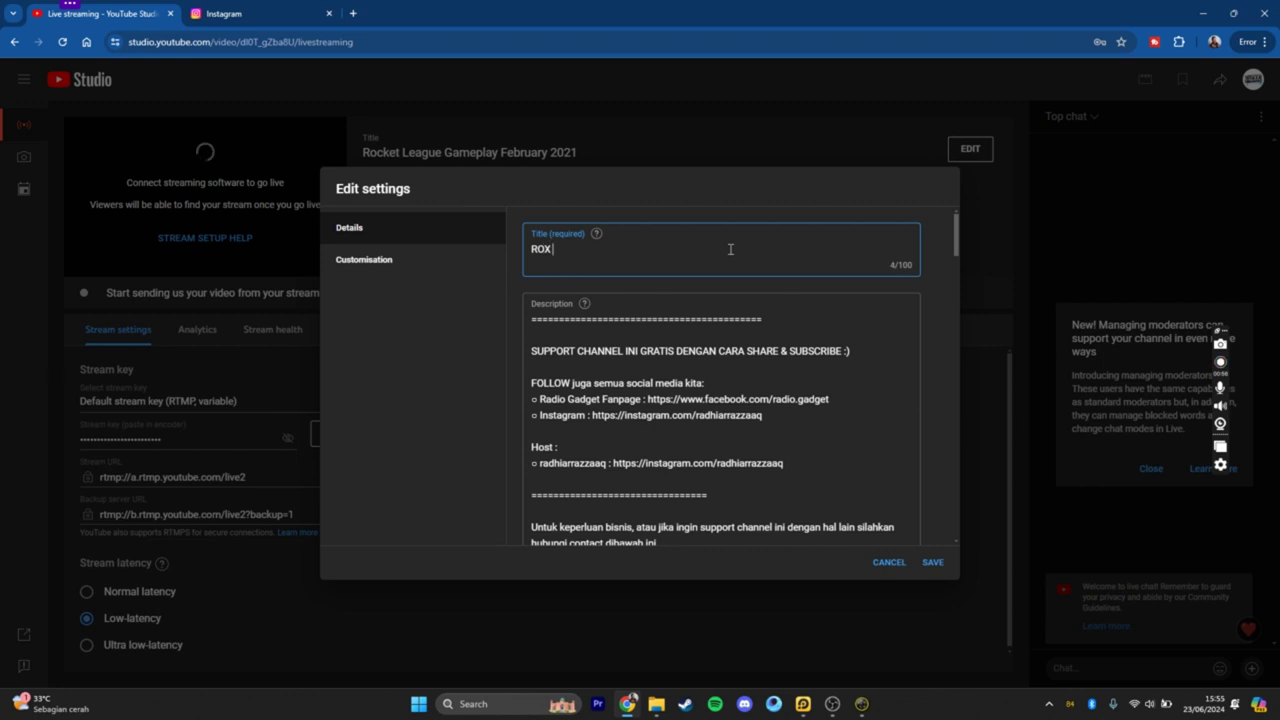
text( - Endless Tower Party)
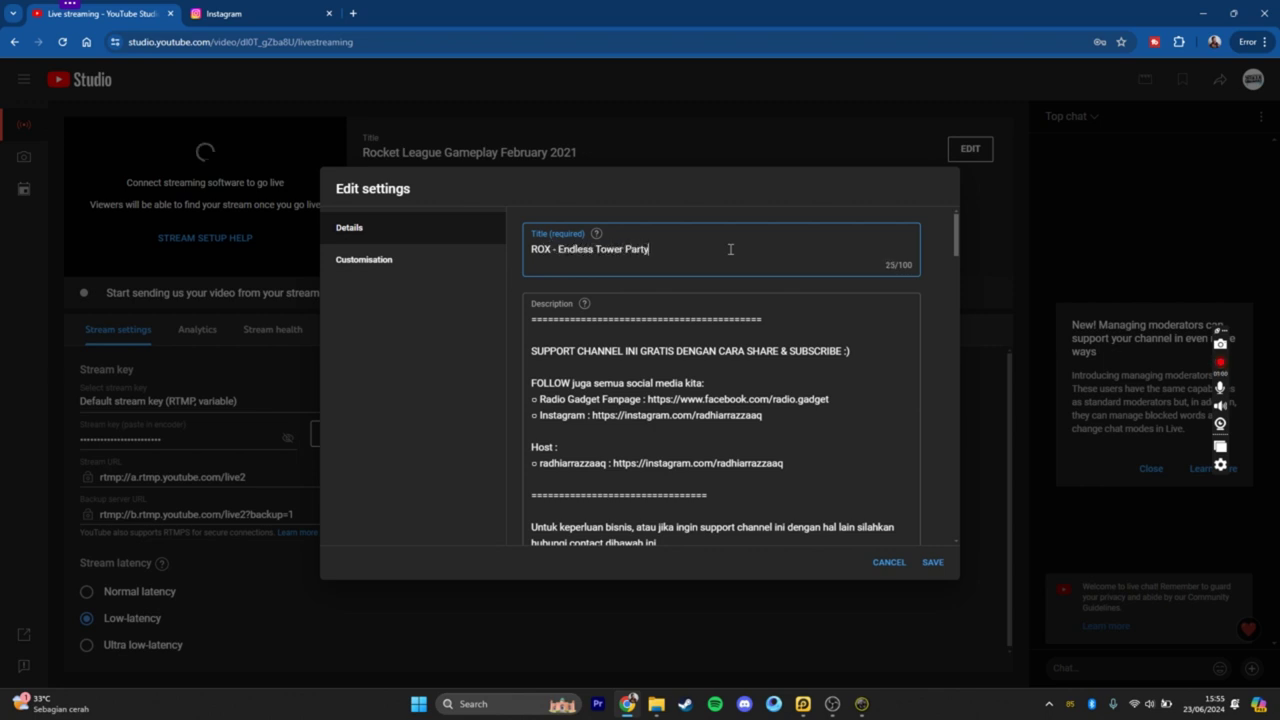
text( -3)
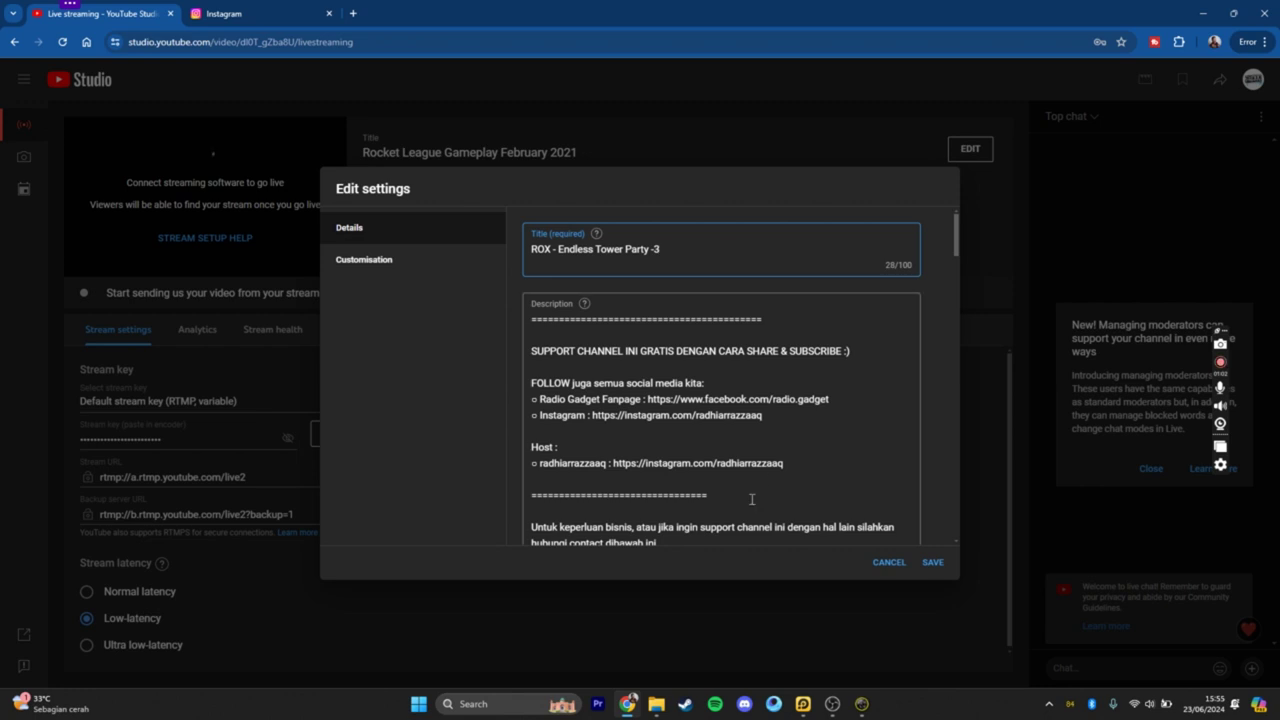
Step: Set the live stream's visibility to Public
scroll(761, 430, down, 3)
scroll(761, 432, up, 5)
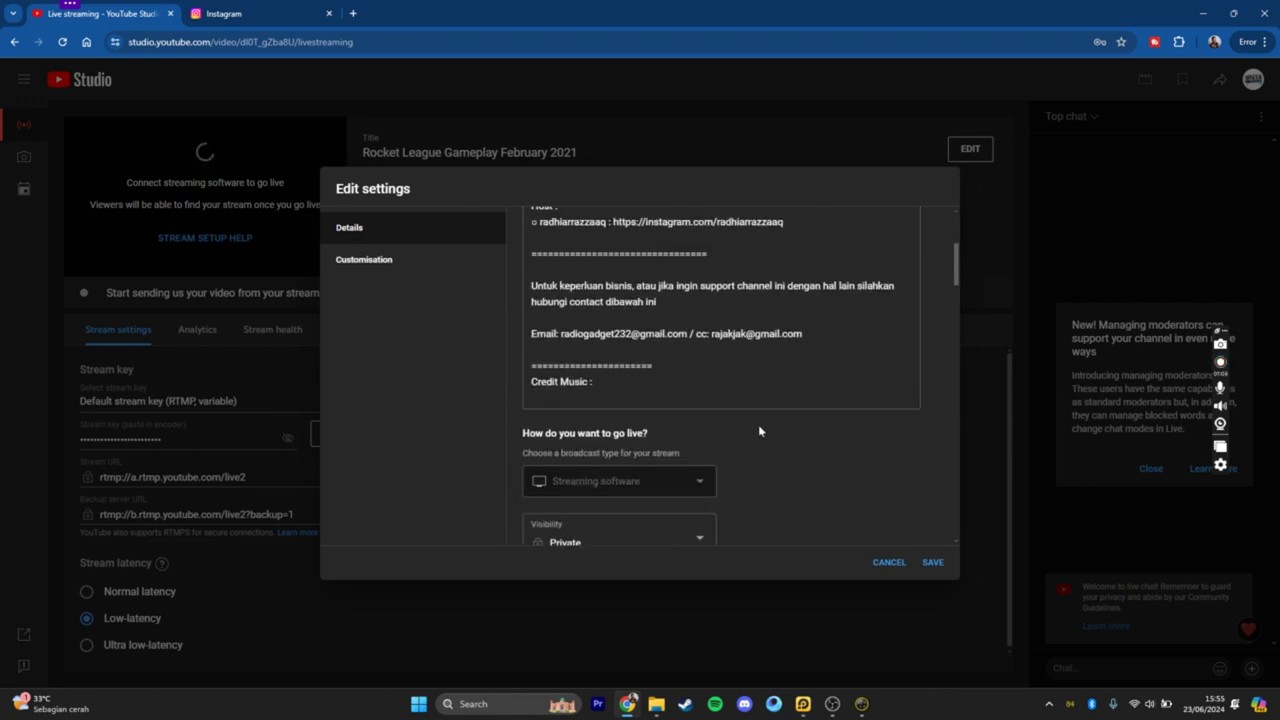
scroll(672, 410, down, 5)
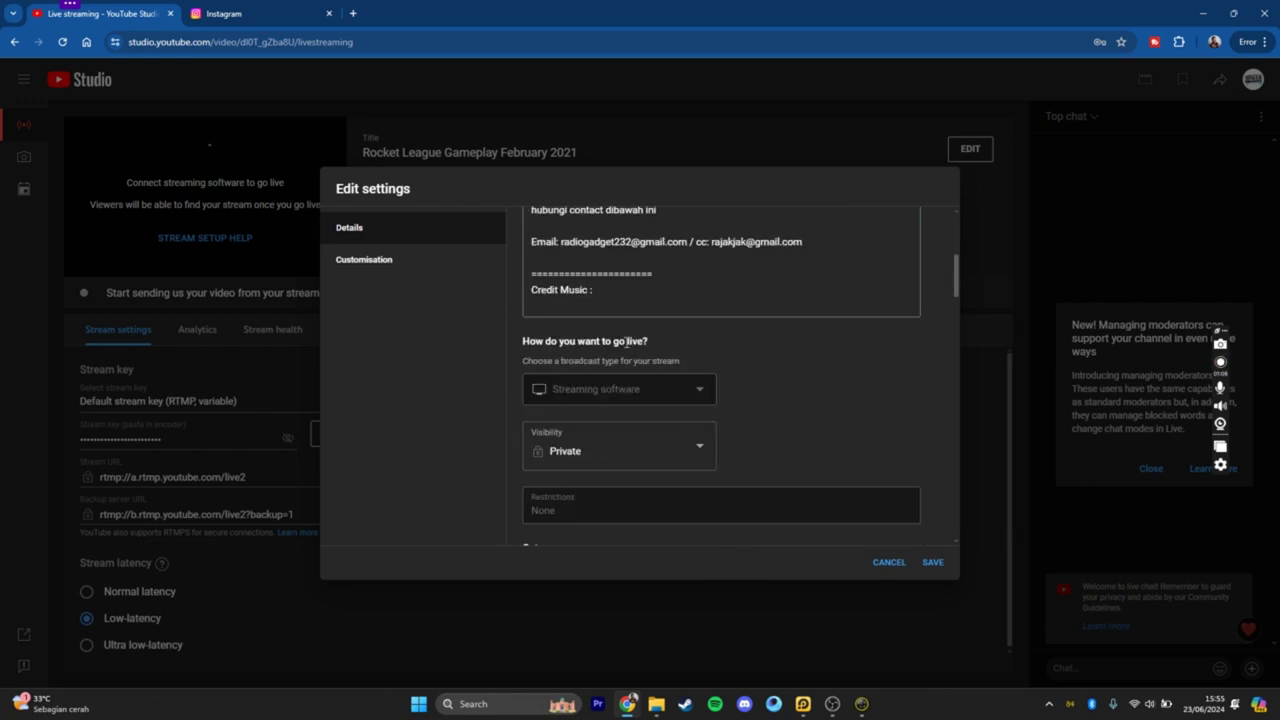
scroll(694, 437, down, 2)
click(705, 318)
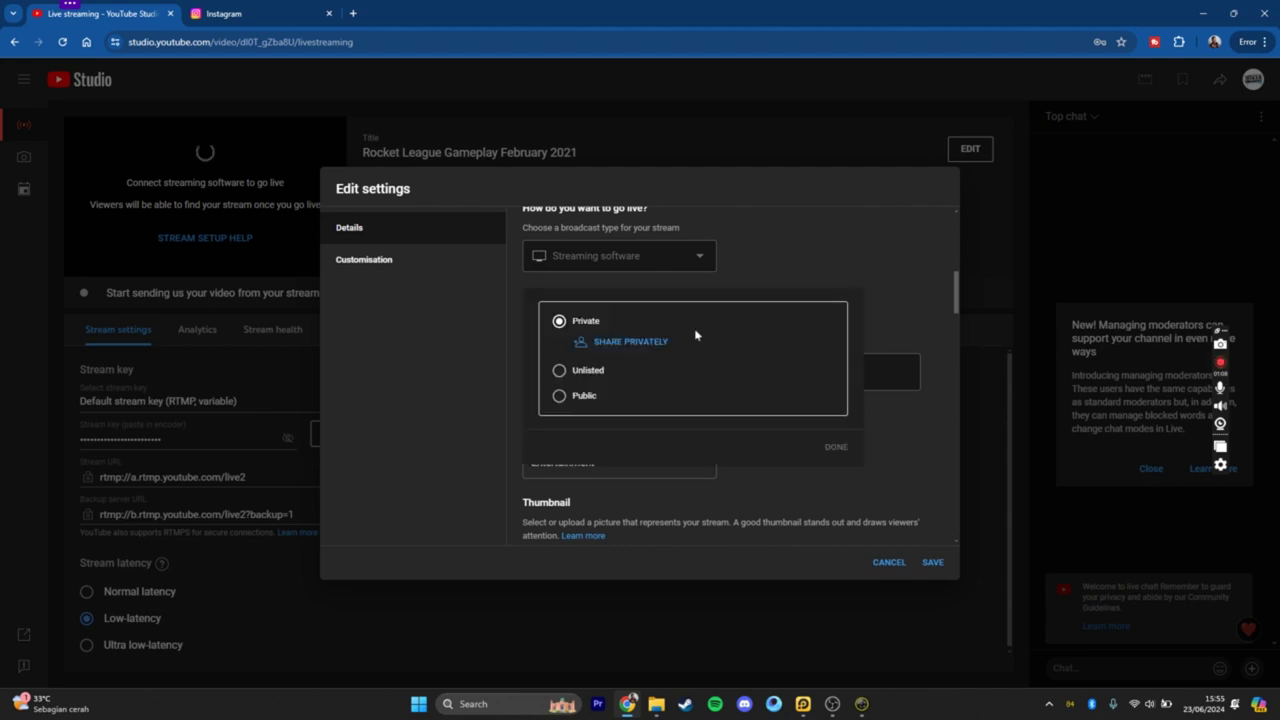
click(580, 402)
click(836, 424)
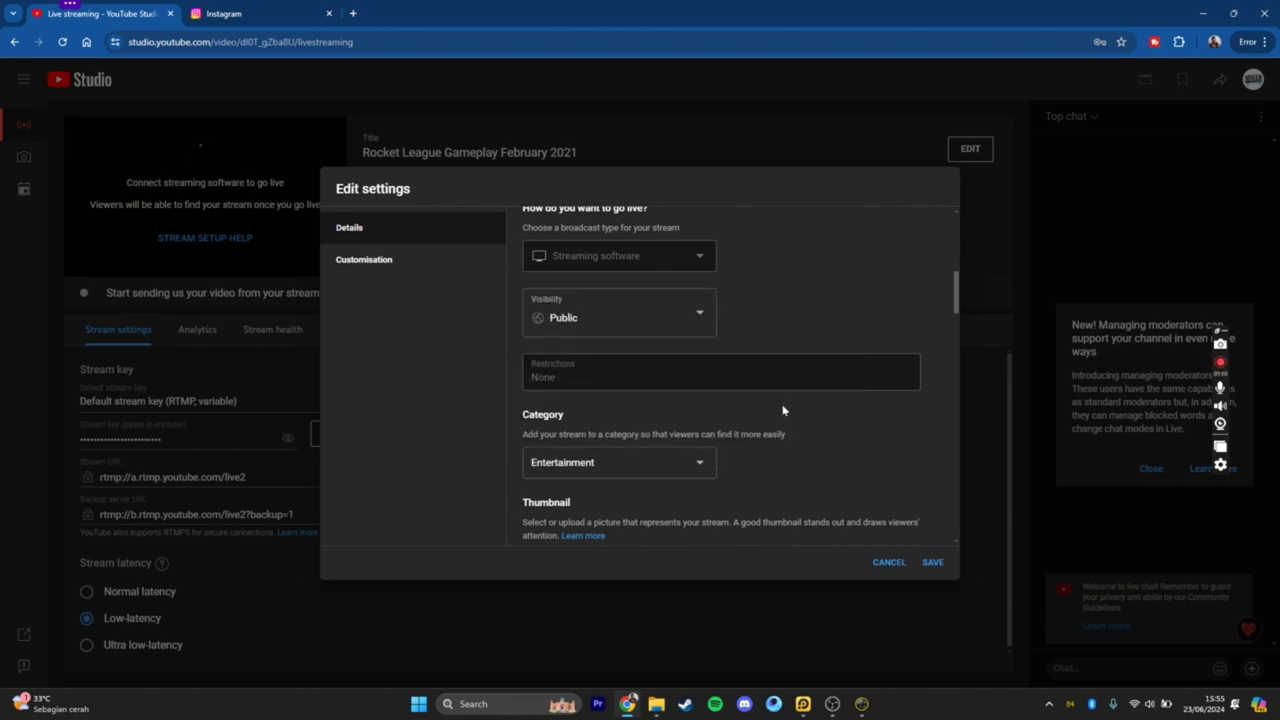
Step: Review the remaining stream details, including thumbnail, playlists, audience, altered content, tags, licence and comment options
scroll(783, 409, down, 2)
scroll(810, 407, down, 1)
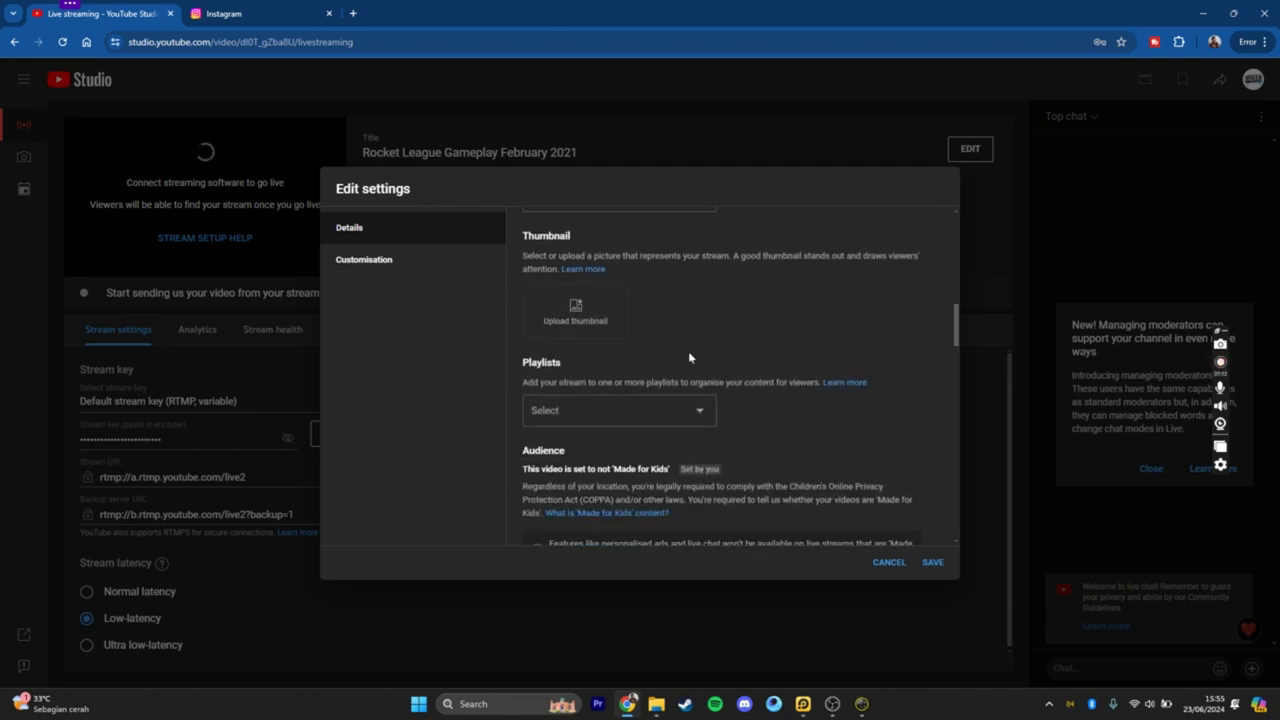
click(555, 312)
click(599, 338)
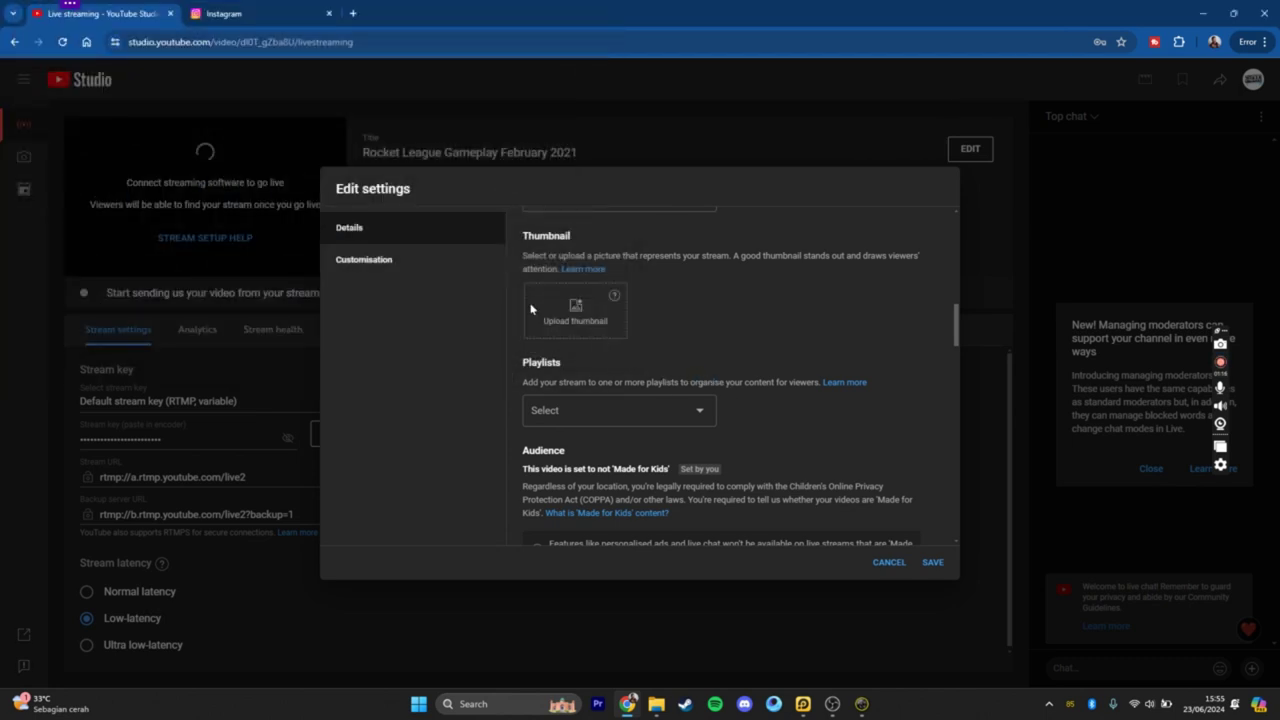
click(704, 416)
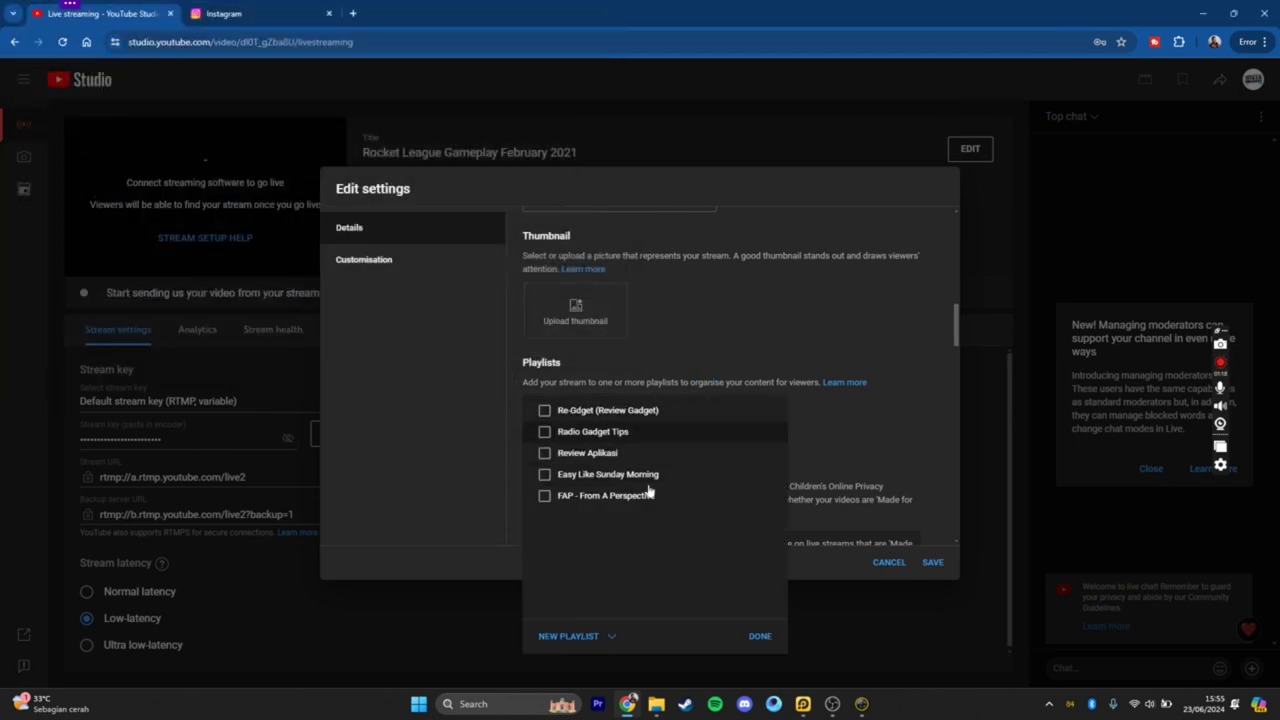
click(835, 433)
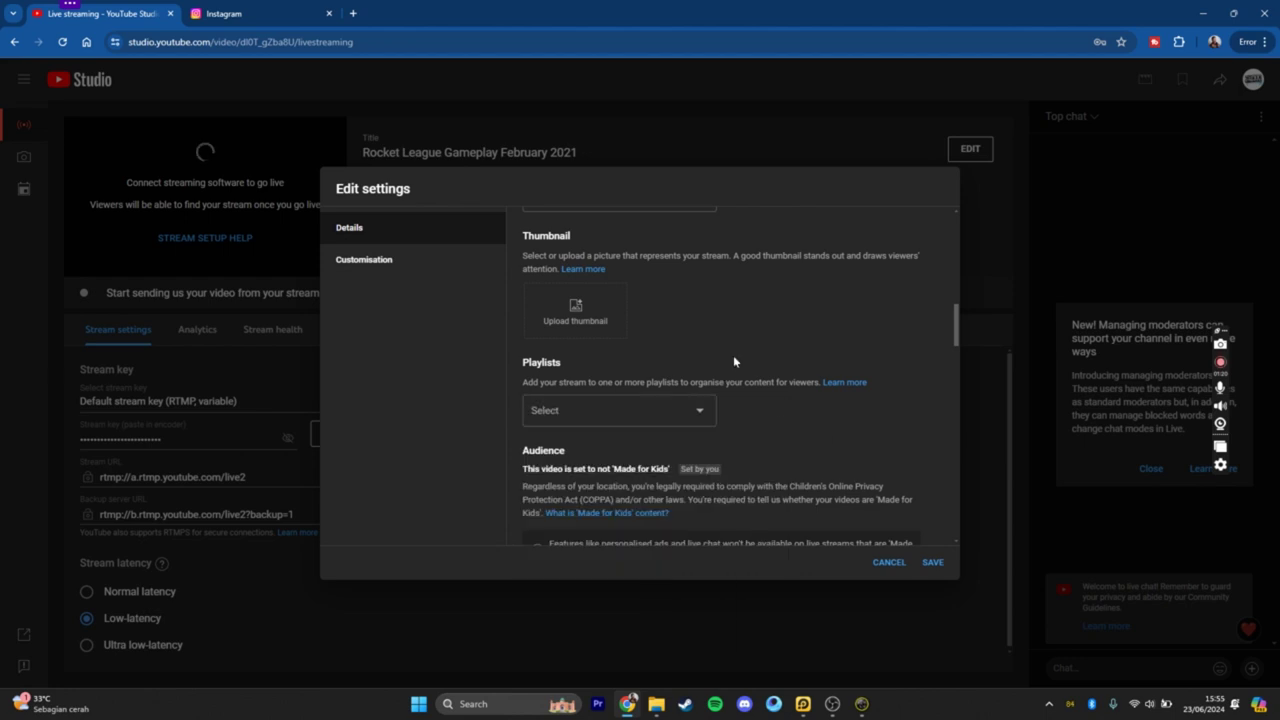
scroll(740, 365, down, 4)
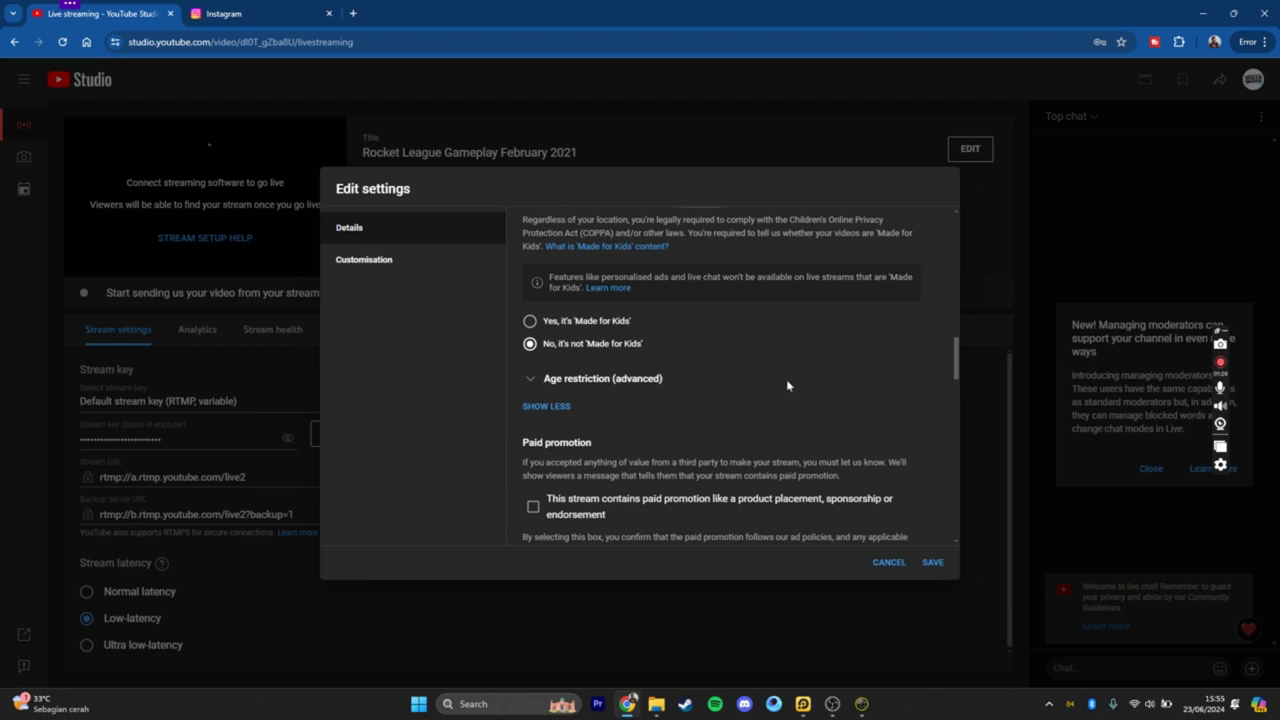
scroll(786, 379, down, 2)
scroll(742, 411, down, 3)
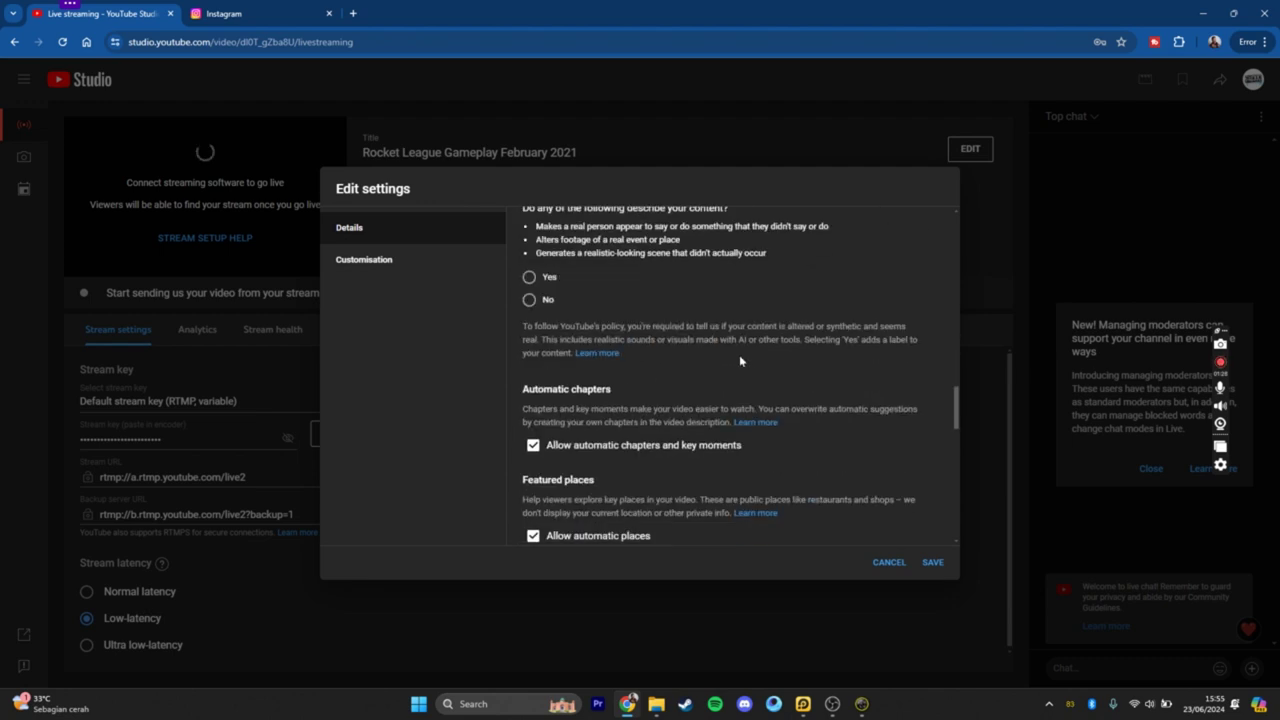
scroll(740, 361, down, 6)
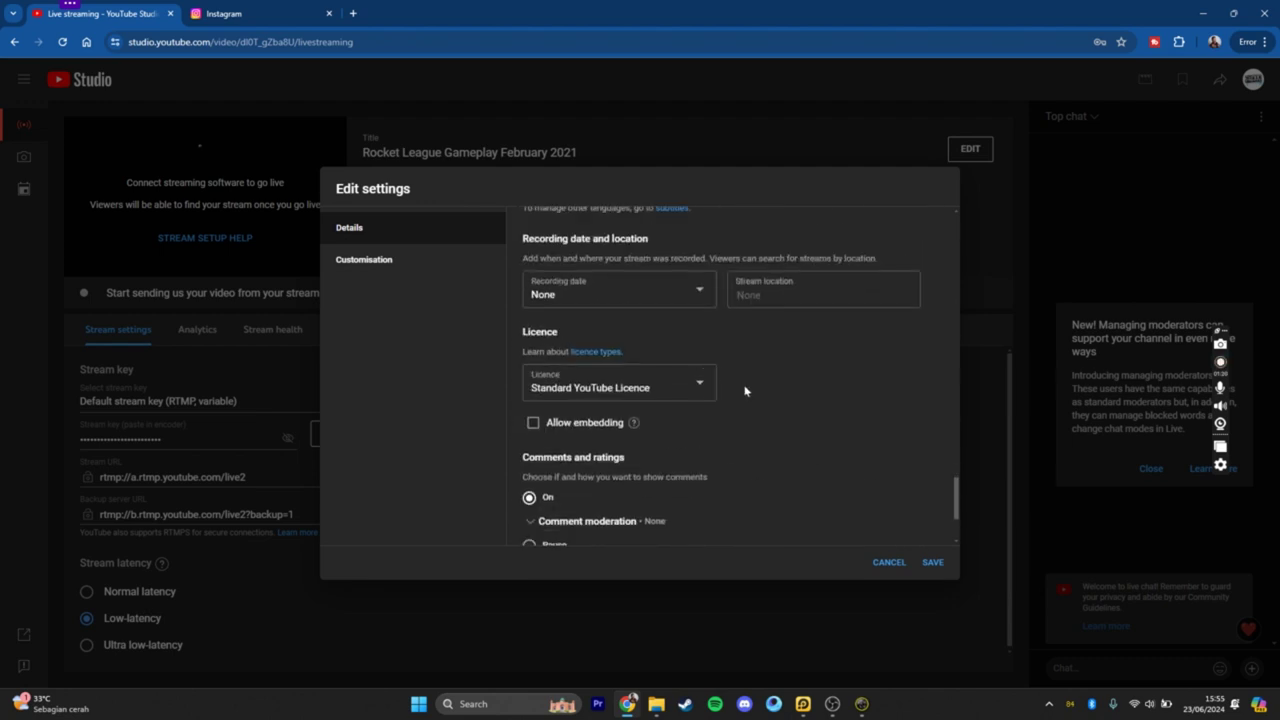
scroll(619, 347, up, 5)
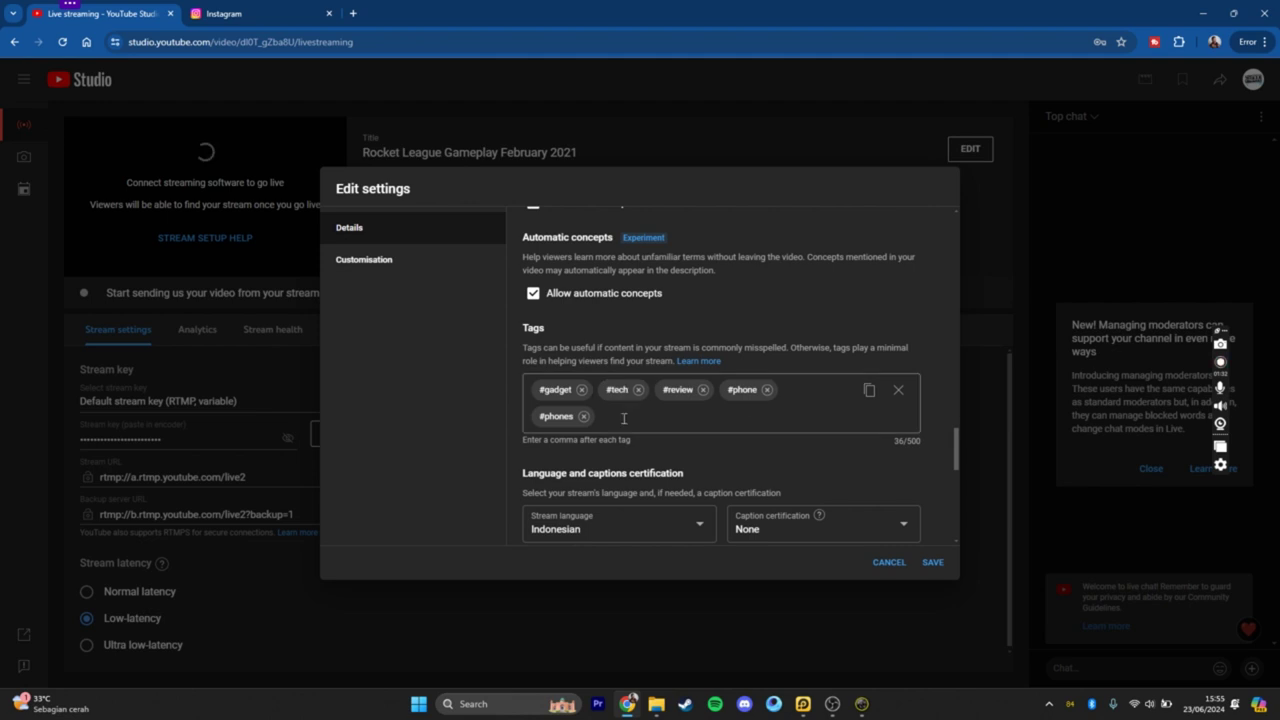
scroll(740, 397, down, 6)
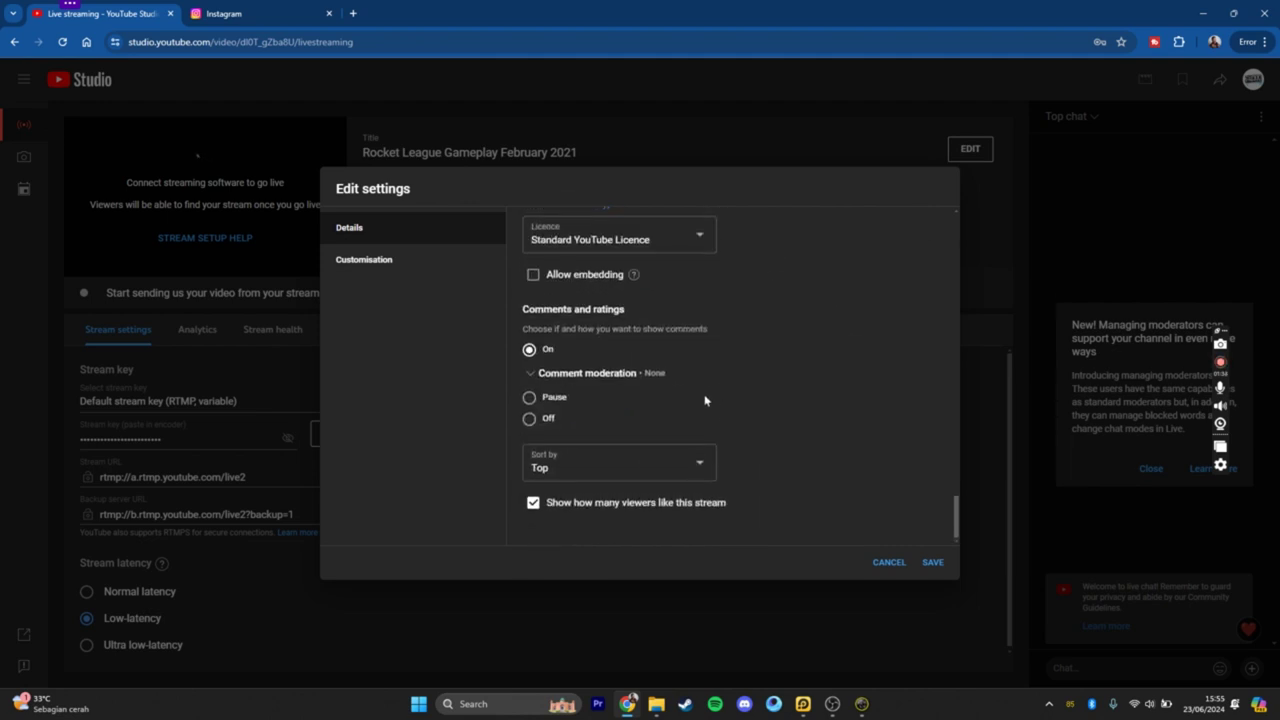
Step: In the stream's customisation settings, limit live chat to subscribers with a minimum subscribe time of 1 minute
click(366, 266)
scroll(745, 397, up, 2)
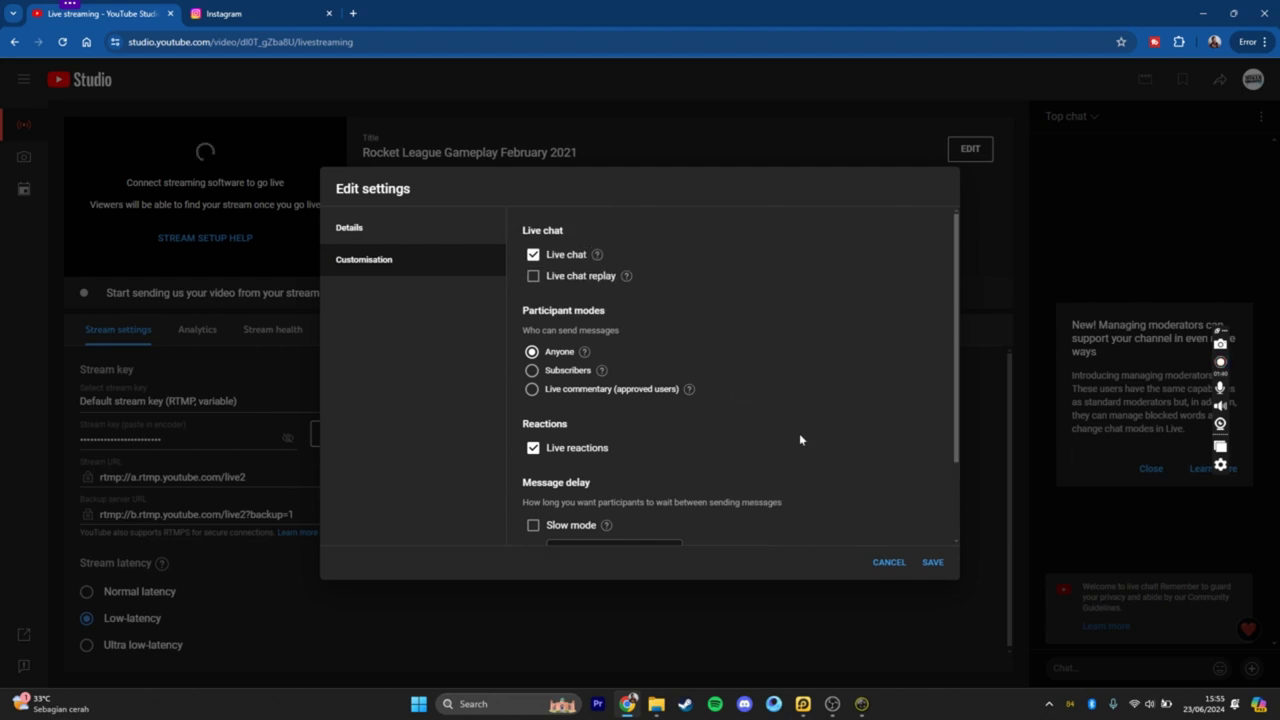
click(531, 371)
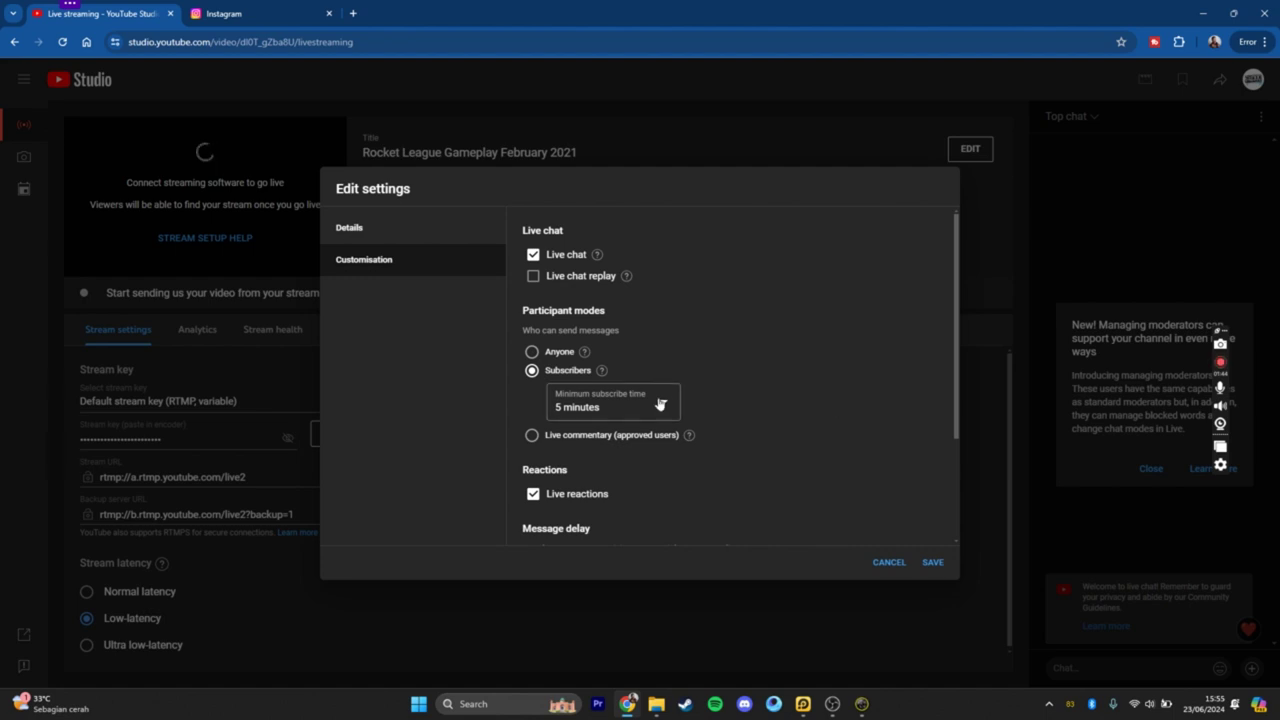
click(660, 403)
click(590, 419)
Step: Enable live chat replay and review the reactions and message delay options
click(538, 281)
scroll(802, 435, down, 3)
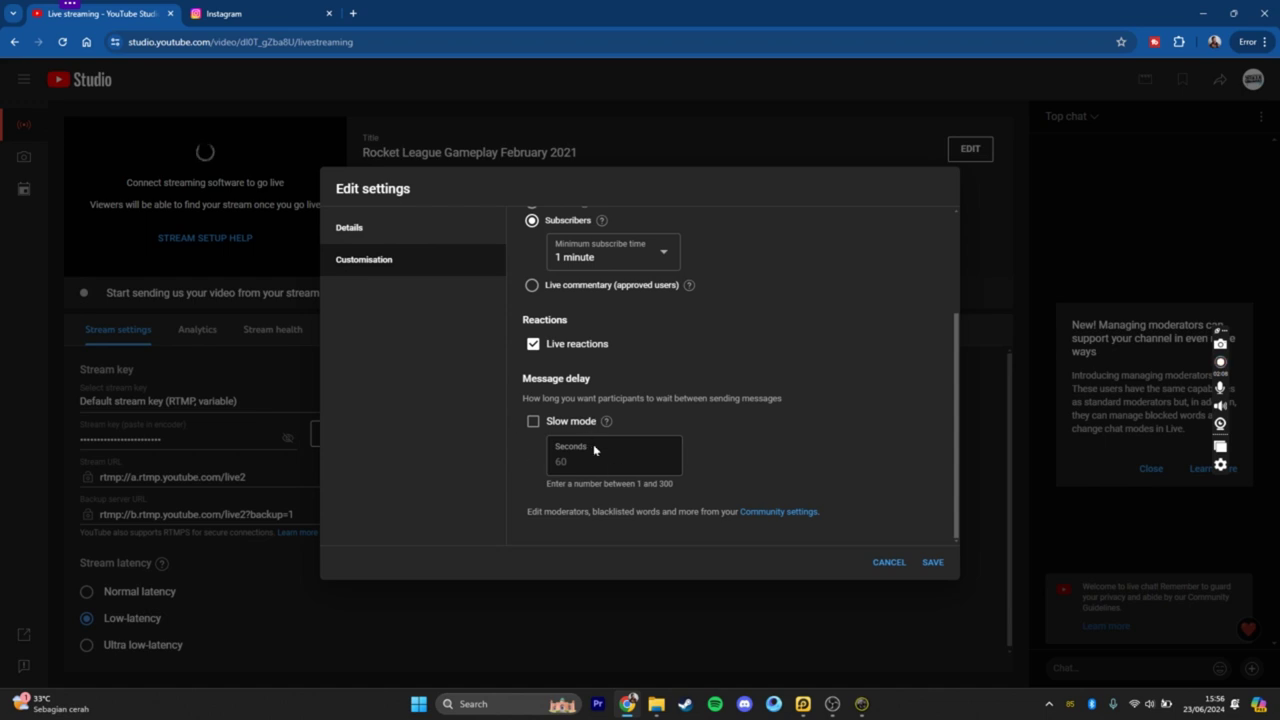
scroll(595, 450, up, 3)
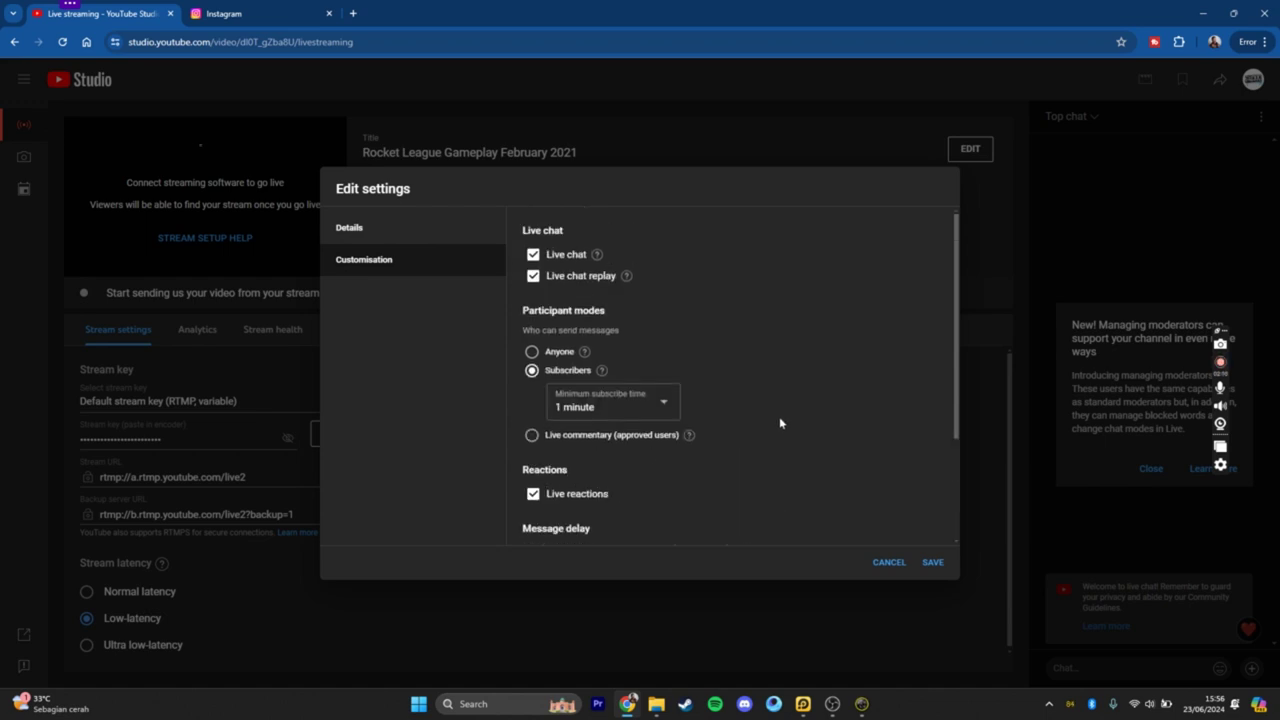
scroll(780, 423, down, 3)
scroll(804, 384, up, 3)
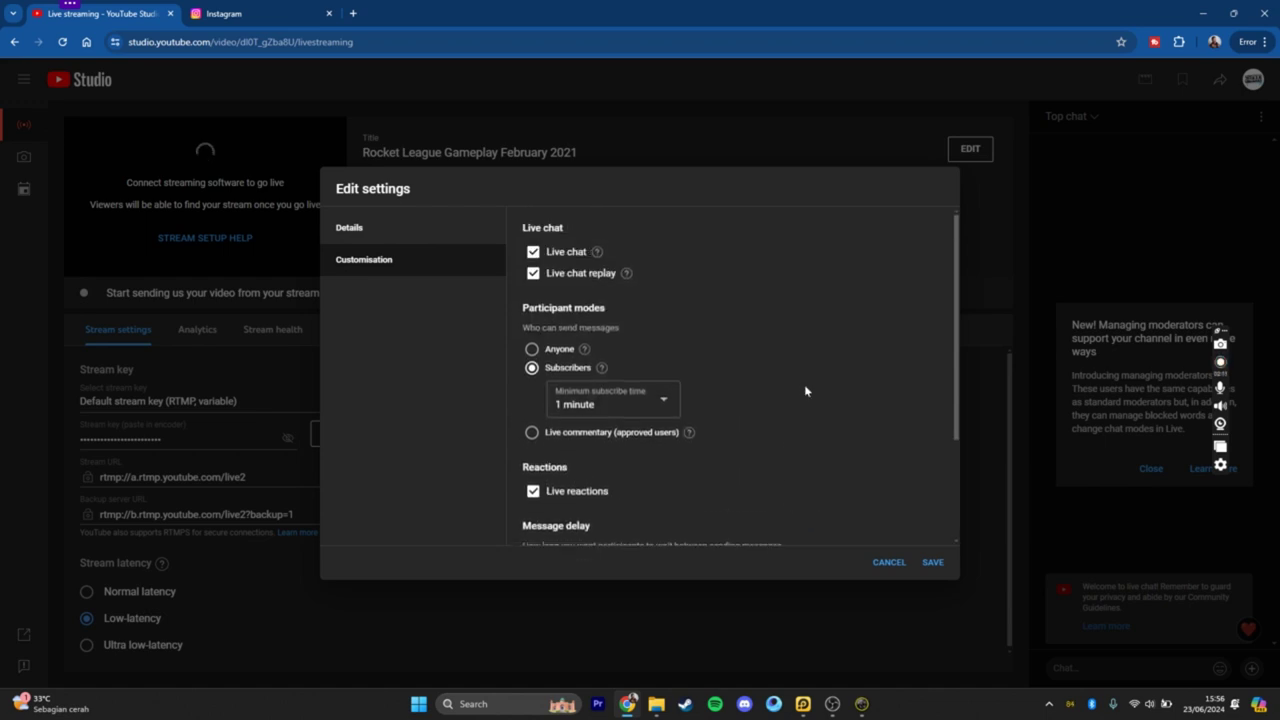
Step: Return to the stream's details, save the edited settings, and dismiss the notice about managing moderators
click(393, 238)
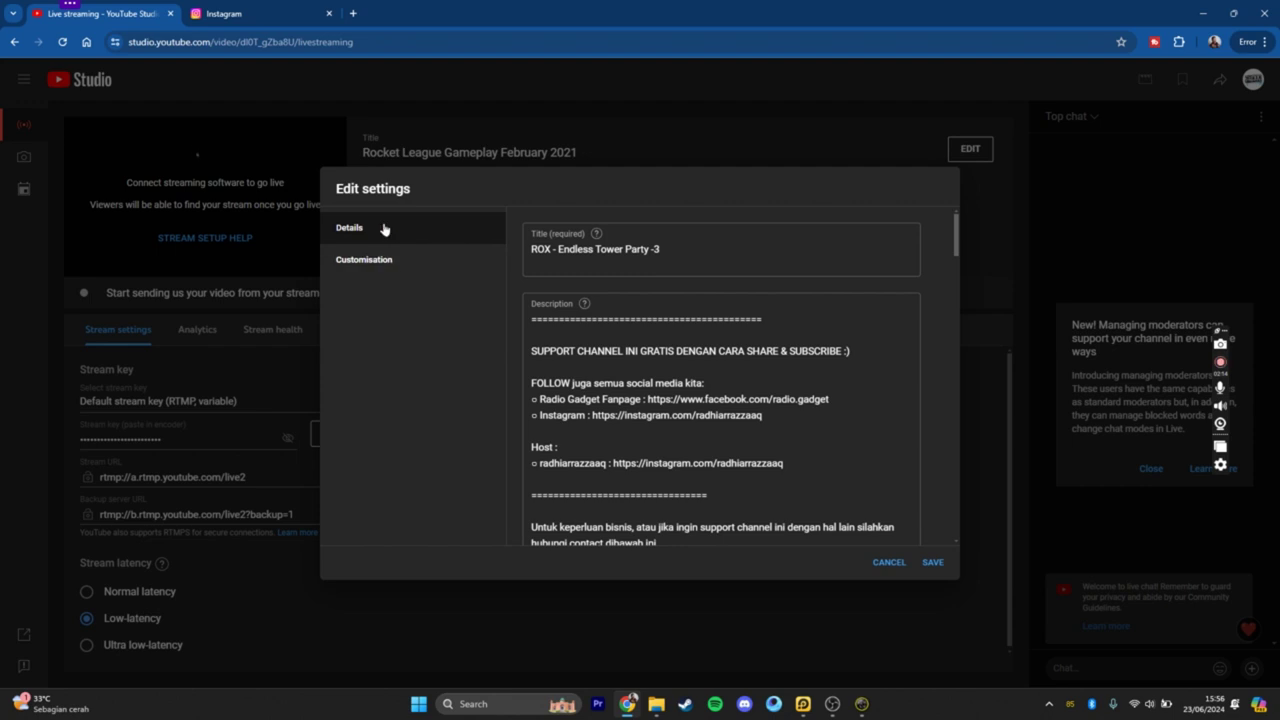
double_click(383, 230)
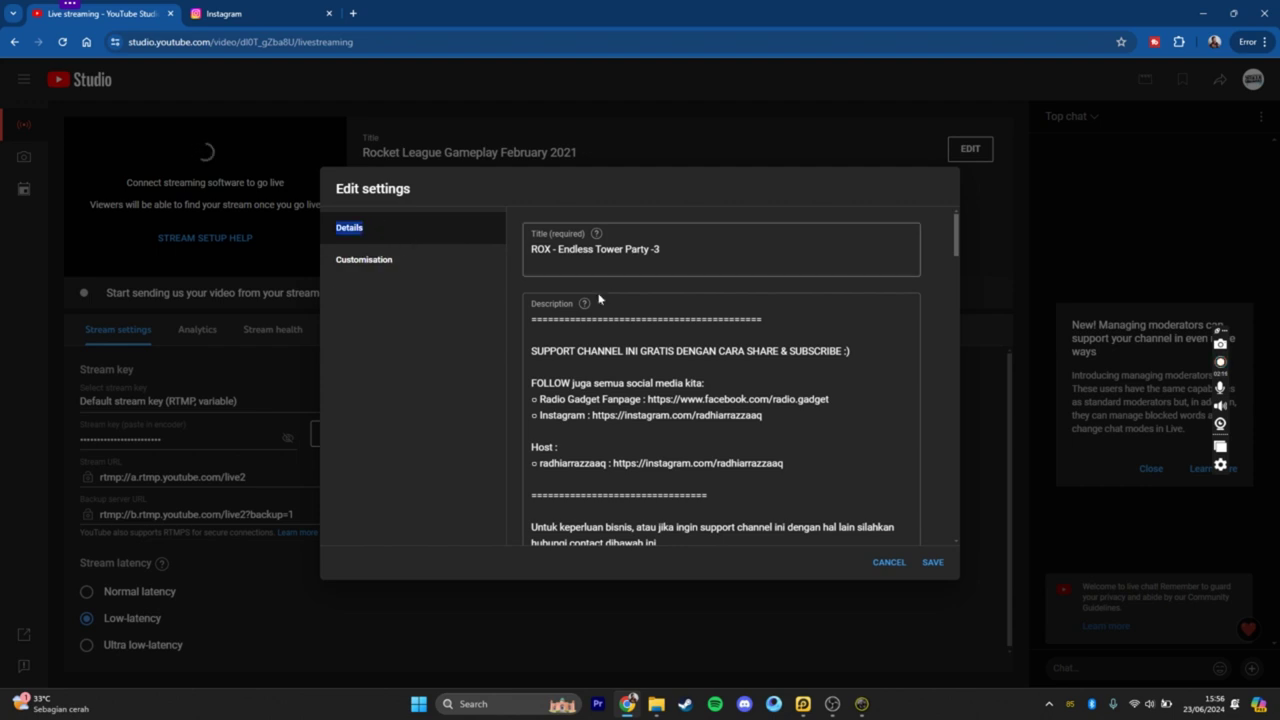
click(932, 563)
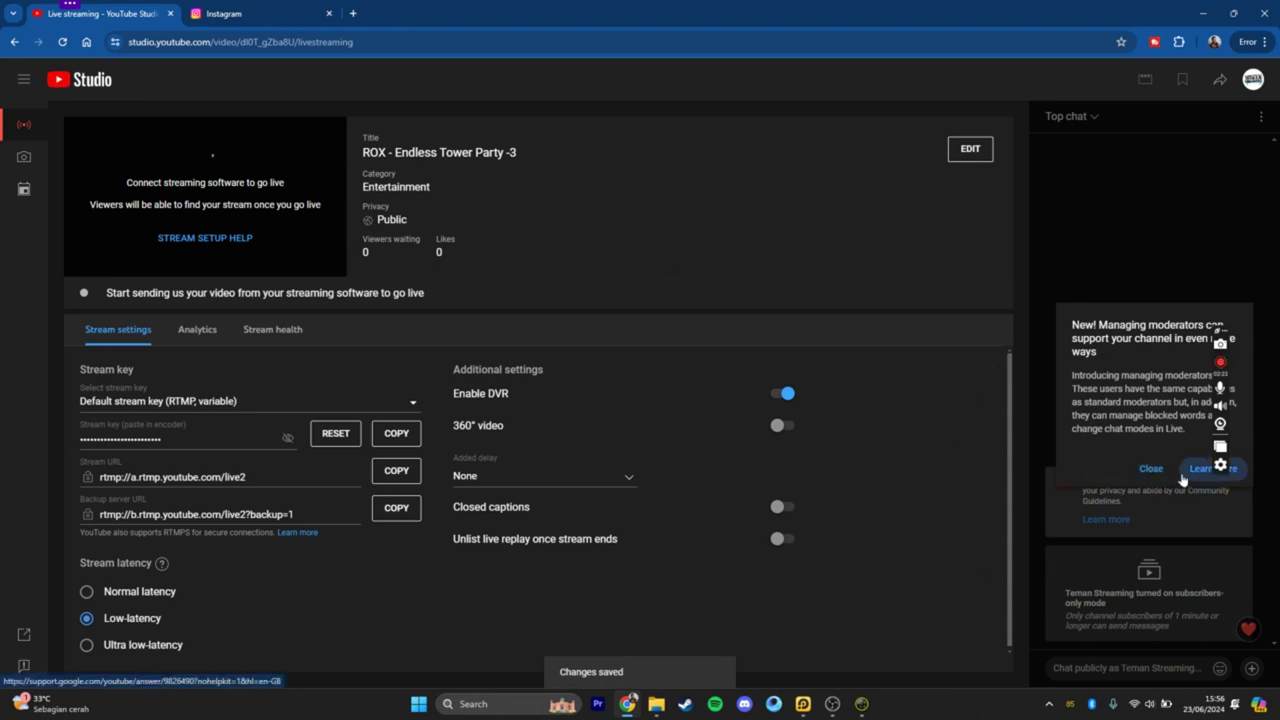
click(1152, 470)
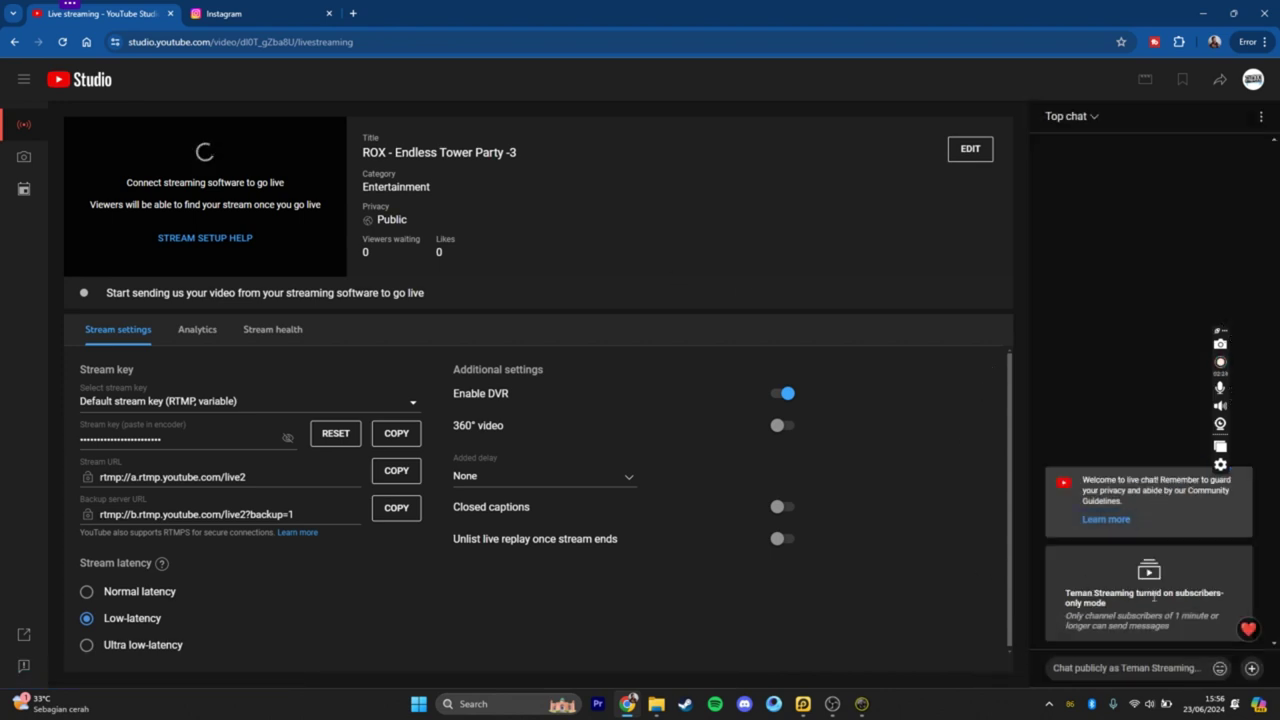
Step: Switch to OBS and start streaming the Stream RoX scene to YouTube
click(832, 704)
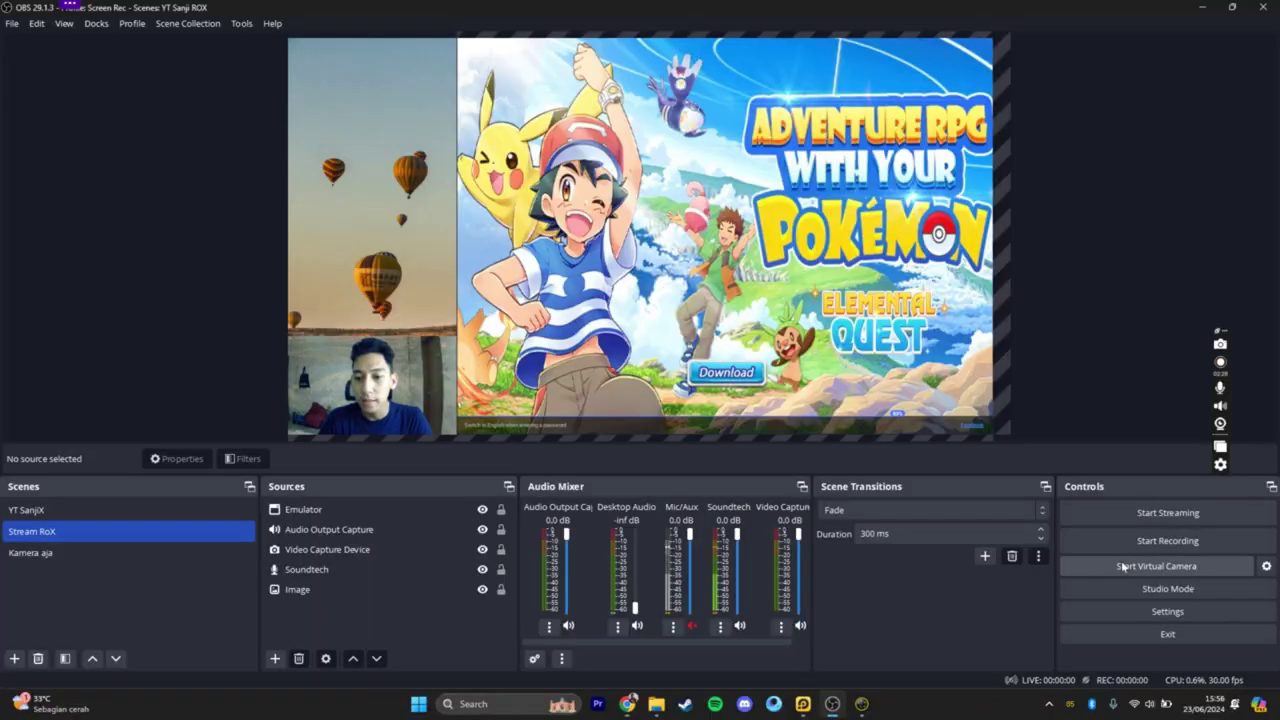
click(1094, 516)
click(684, 362)
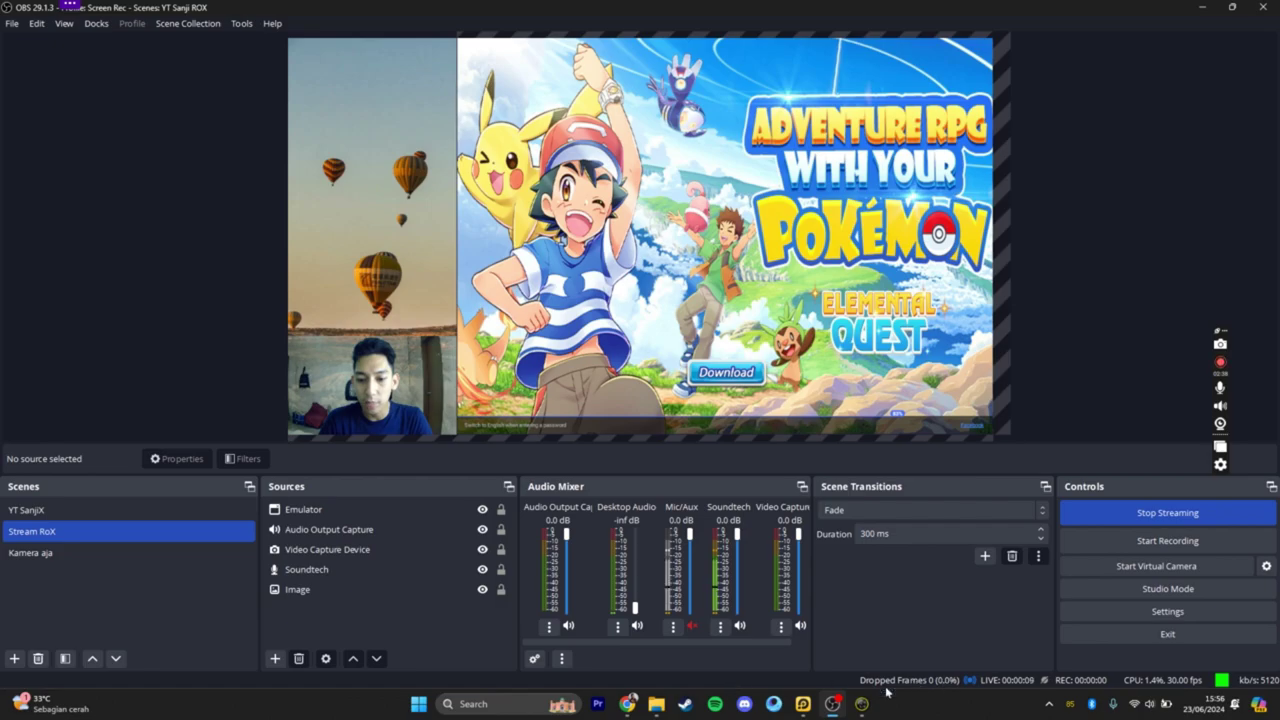
Step: Switch to Chrome, check the live preview in YouTube Studio, and load youtube.com in the Instagram tab
click(641, 701)
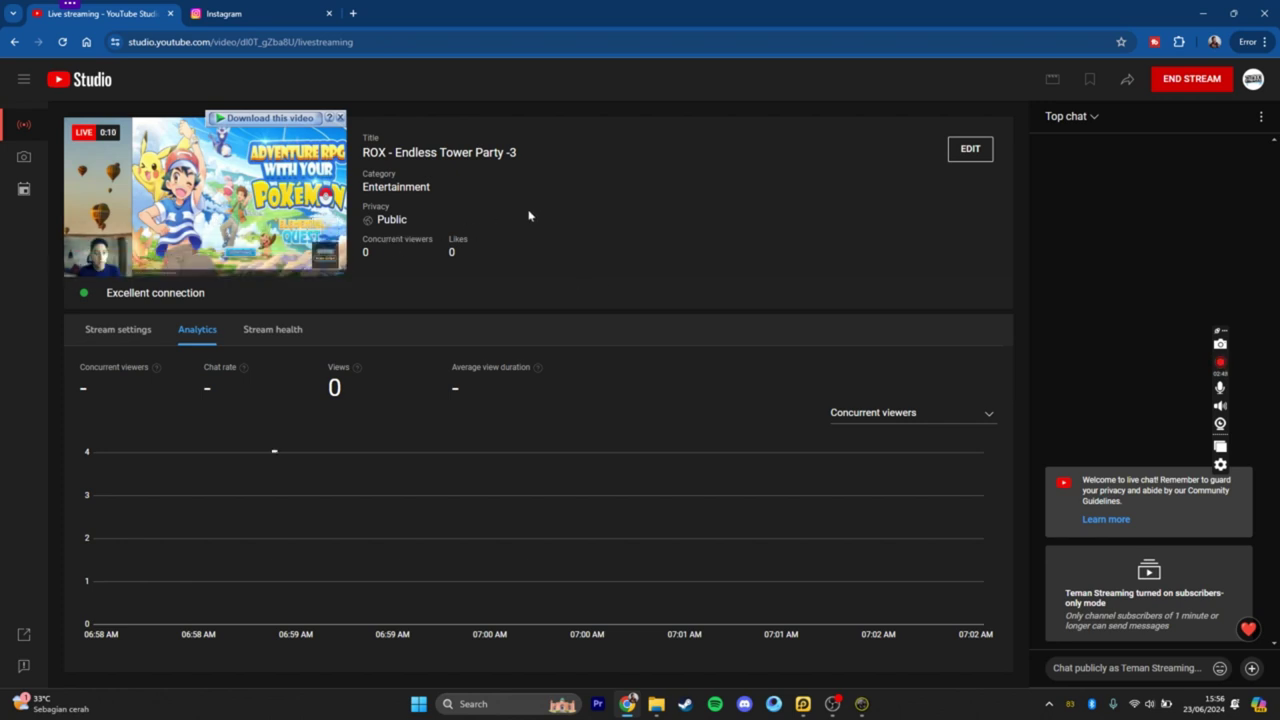
click(277, 20)
text(youtube.com)
key(Return)
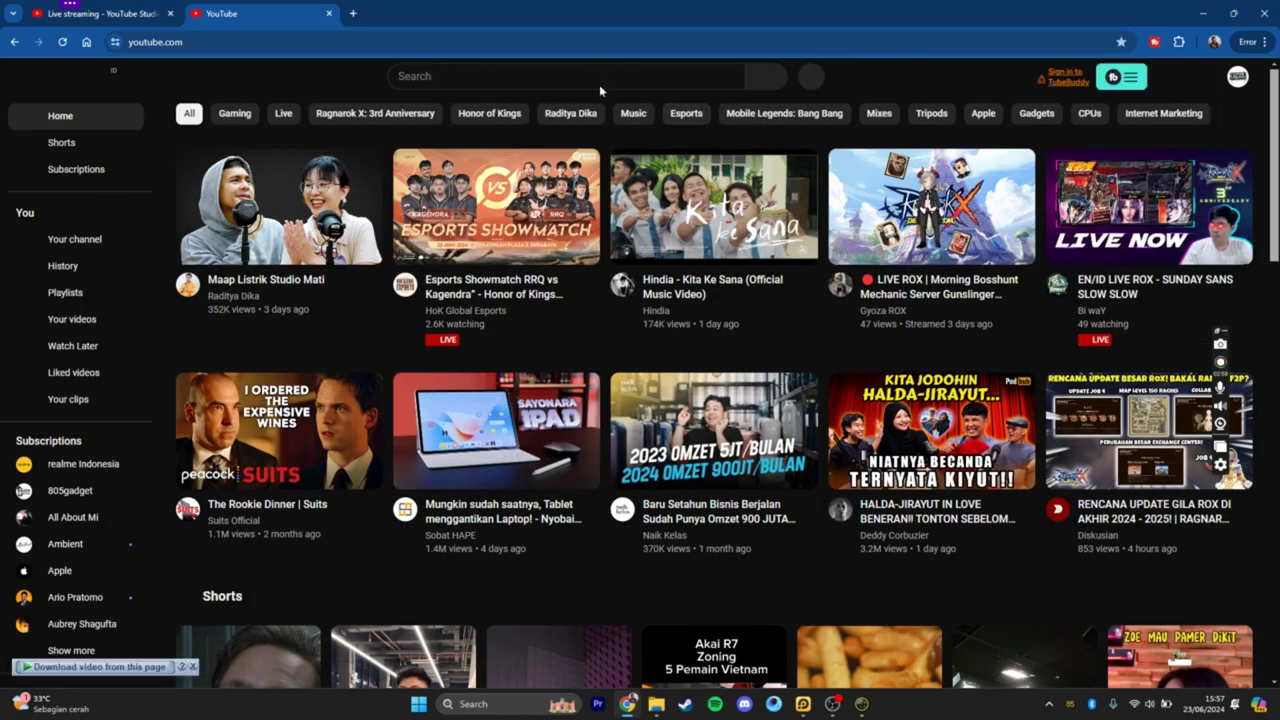
Step: Switch YouTube to the other channel listed under the same account as Teman Streaming
click(1238, 78)
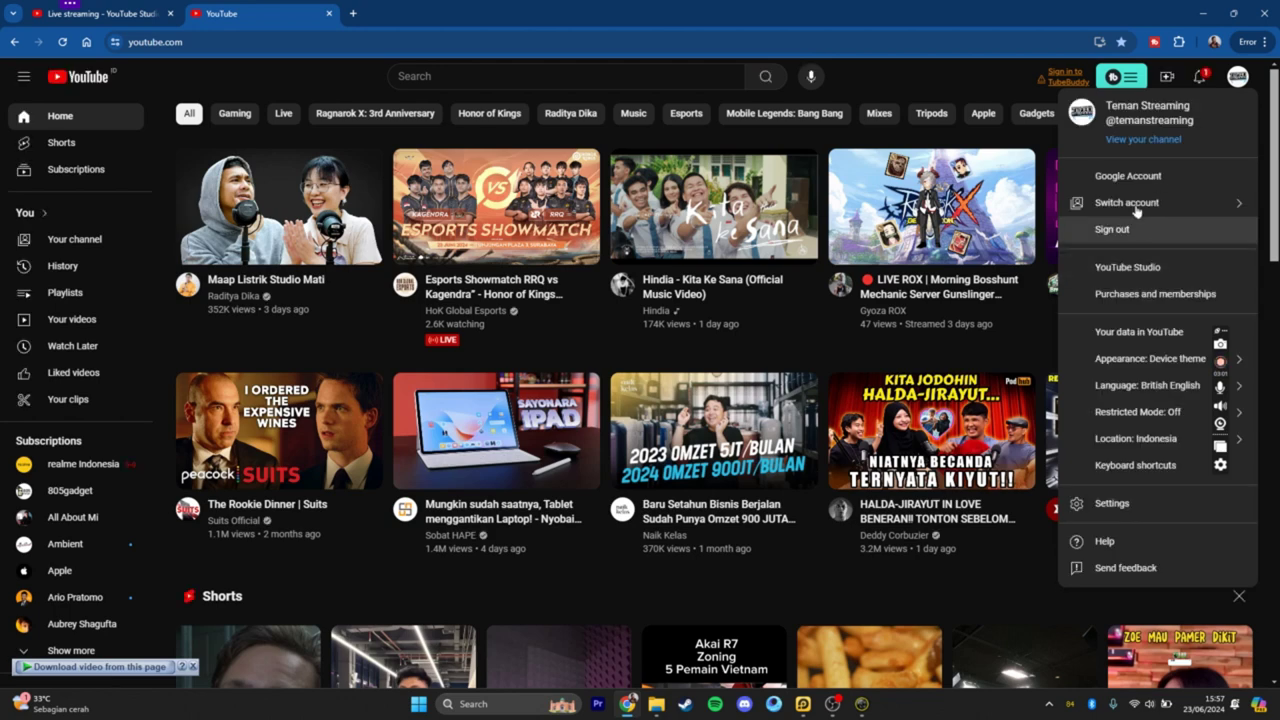
click(1143, 203)
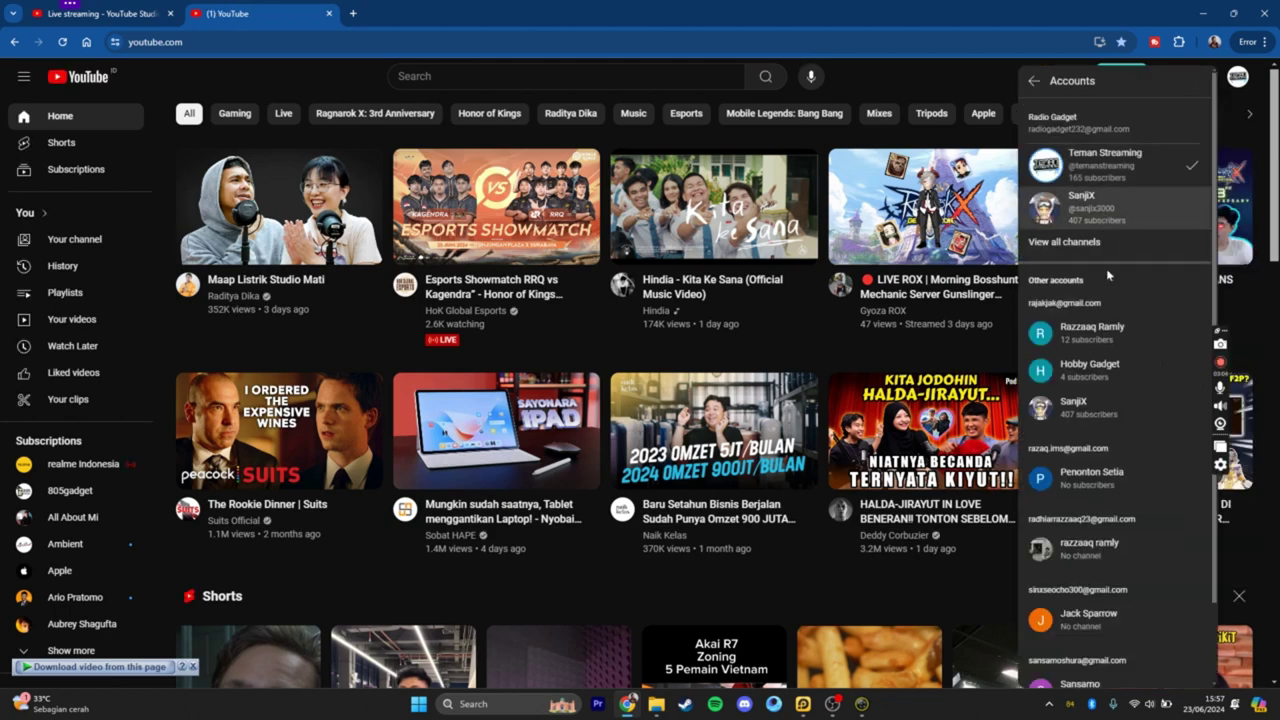
click(1122, 219)
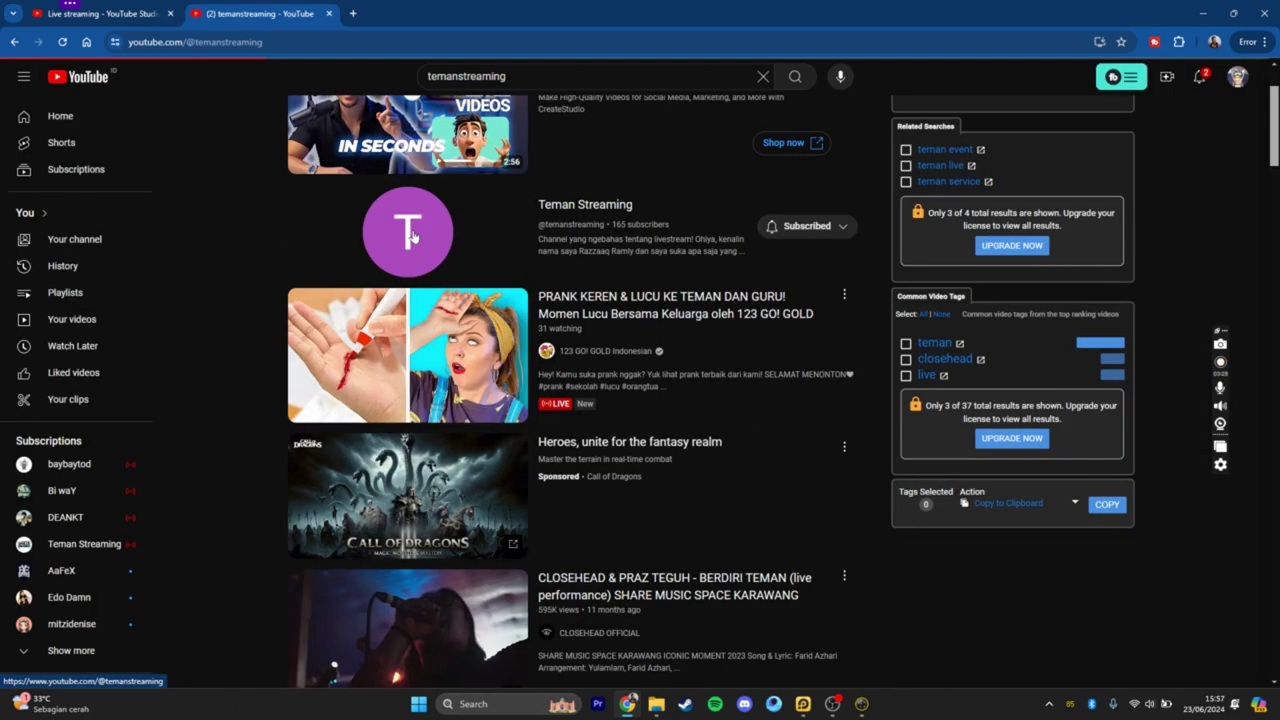
Step: From the search results for "temanstreaming", open the Teman Streaming channel and check its live stream "ROX - Endless Tower Party -3" as a viewer
click(413, 236)
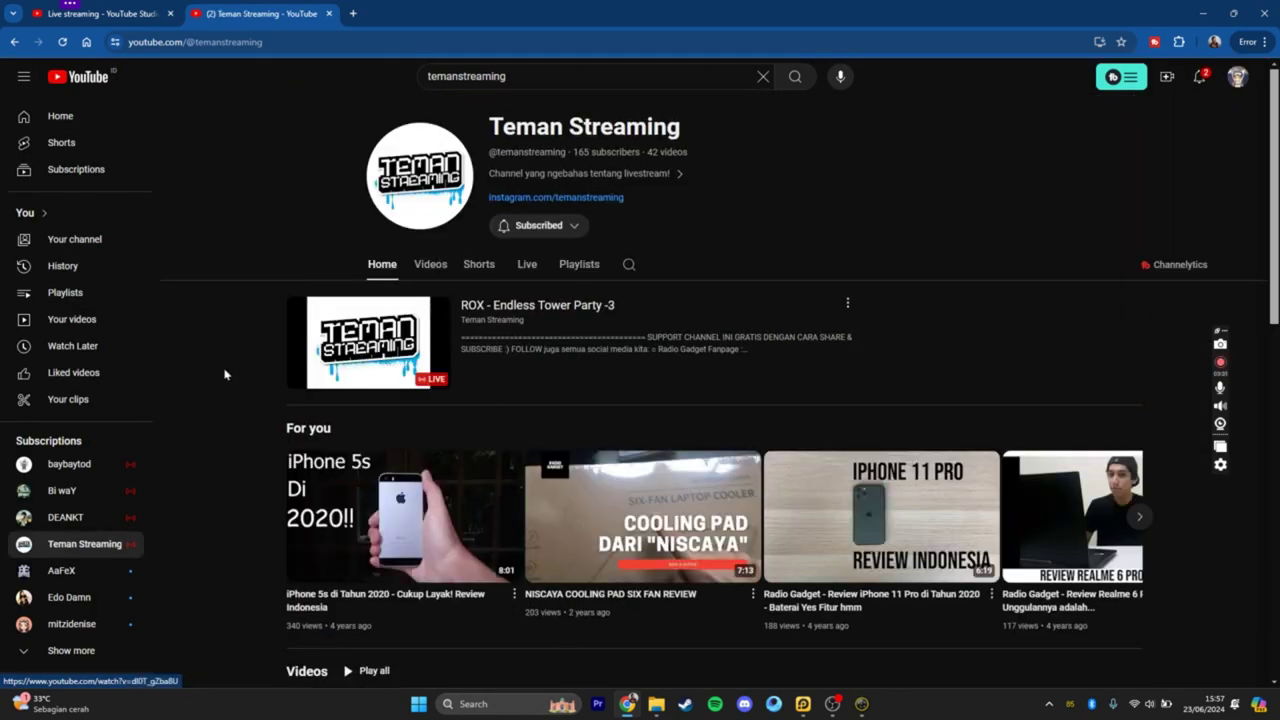
click(392, 359)
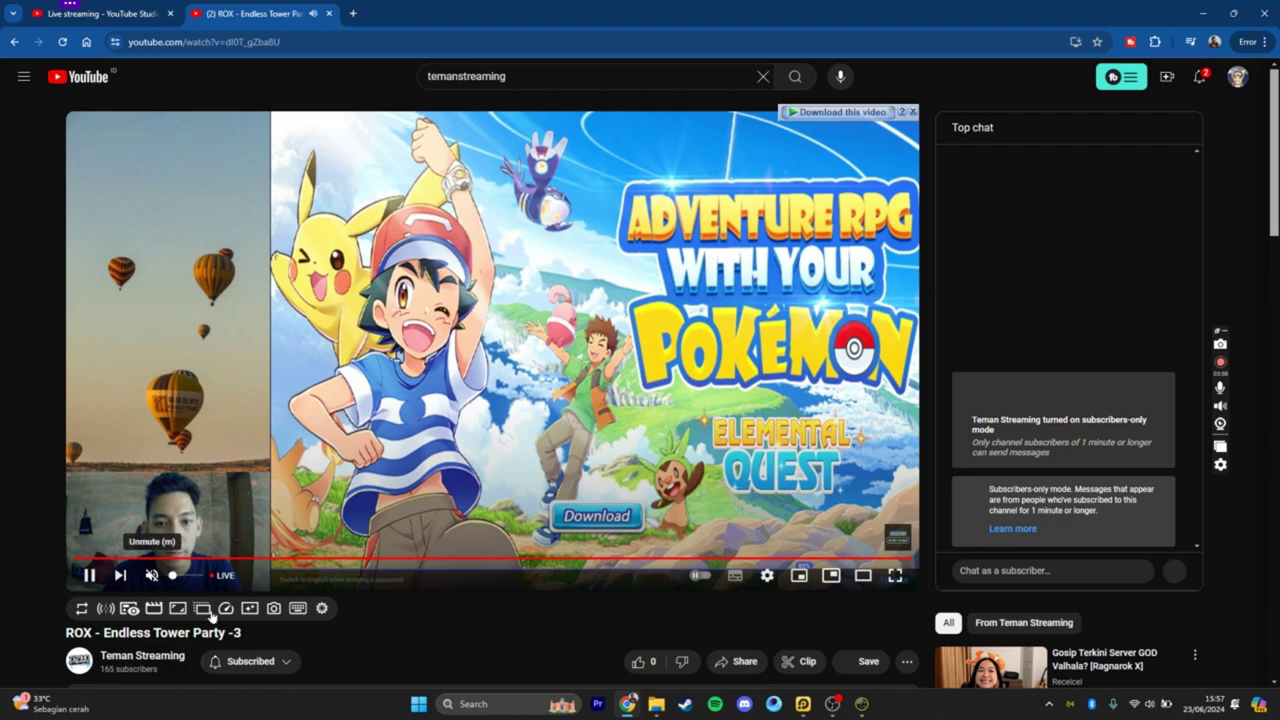
scroll(10, 500, down, 3)
scroll(13, 507, down, 1)
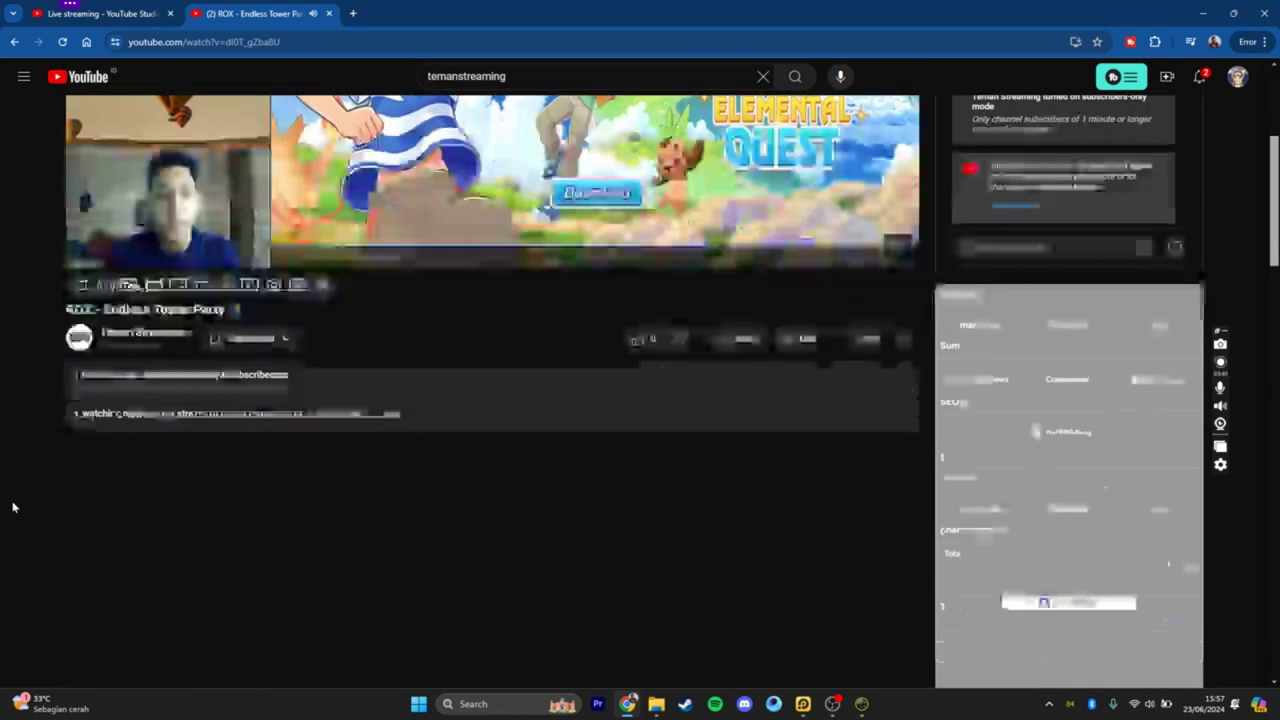
scroll(13, 507, up, 3)
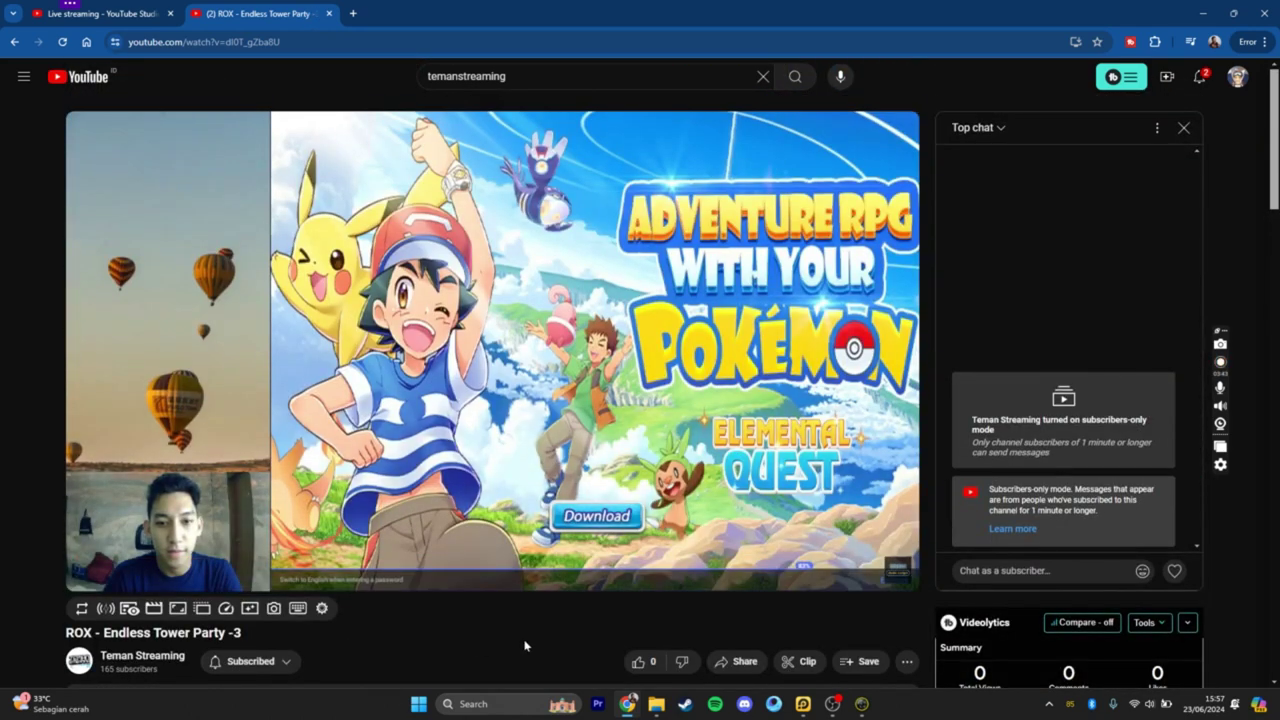